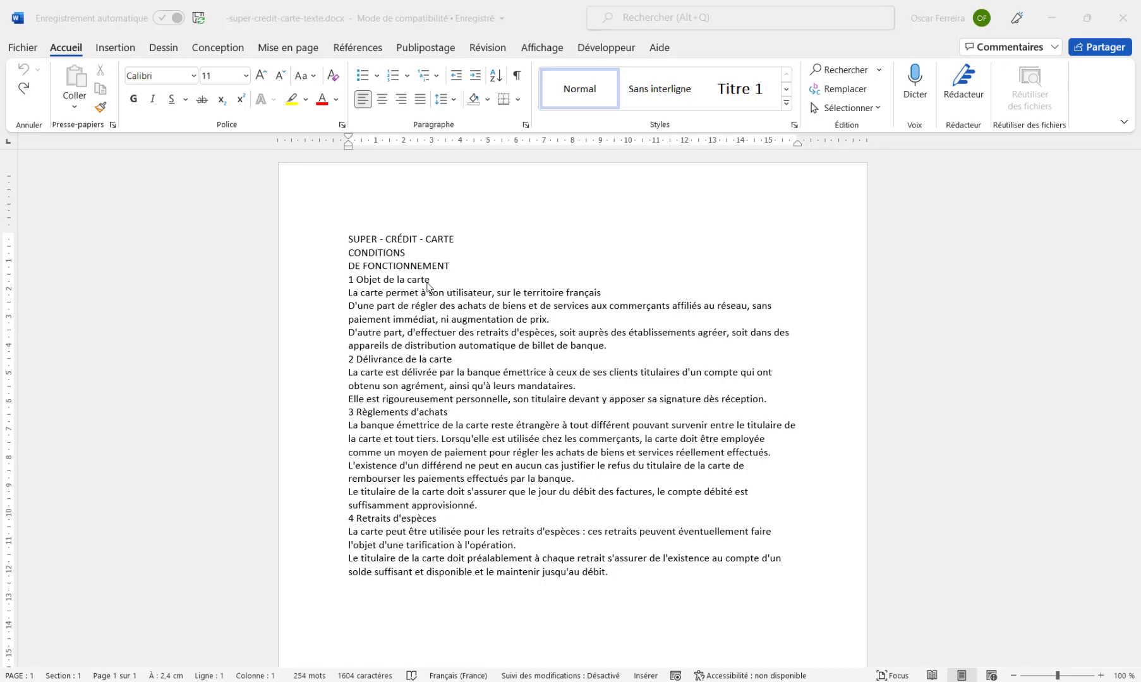
Insert a blank line before and after each numbered heading and between body paragraphs, keeping the first two paragraphs of section 1 together.
{"action": "left_click", "coordinate": [351, 280]}
{"action": "key", "text": "Return"}
{"action": "key", "text": "Down"}
{"action": "key", "text": "Return"}
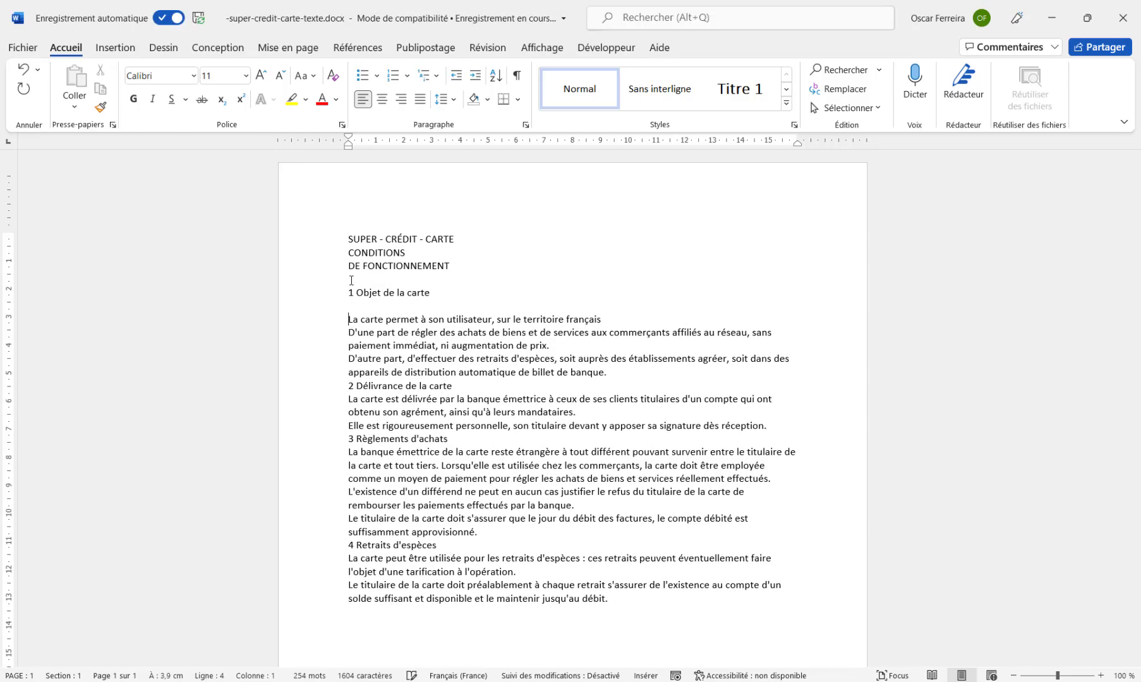
{"action": "key", "text": "Return"}
{"action": "key", "text": "Down"}
{"action": "key", "text": "Down"}
{"action": "key", "text": "Return"}
{"action": "key", "text": "Down"}
{"action": "key", "text": "Return"}
{"action": "key", "text": "Down"}
{"action": "key", "text": "Down"}
{"action": "key", "text": "Return"}
{"action": "key", "text": "Down"}
{"action": "key", "text": "Return"}
{"action": "key", "text": "Down"}
{"action": "key", "text": "Return"}
{"action": "key", "text": "Down"}
{"action": "key", "text": "Down"}
{"action": "key", "text": "Down"}
{"action": "key", "text": "Return"}
{"action": "key", "text": "Down"}
{"action": "key", "text": "Down"}
{"action": "key", "text": "Return"}
{"action": "key", "text": "Down"}
{"action": "key", "text": "Down"}
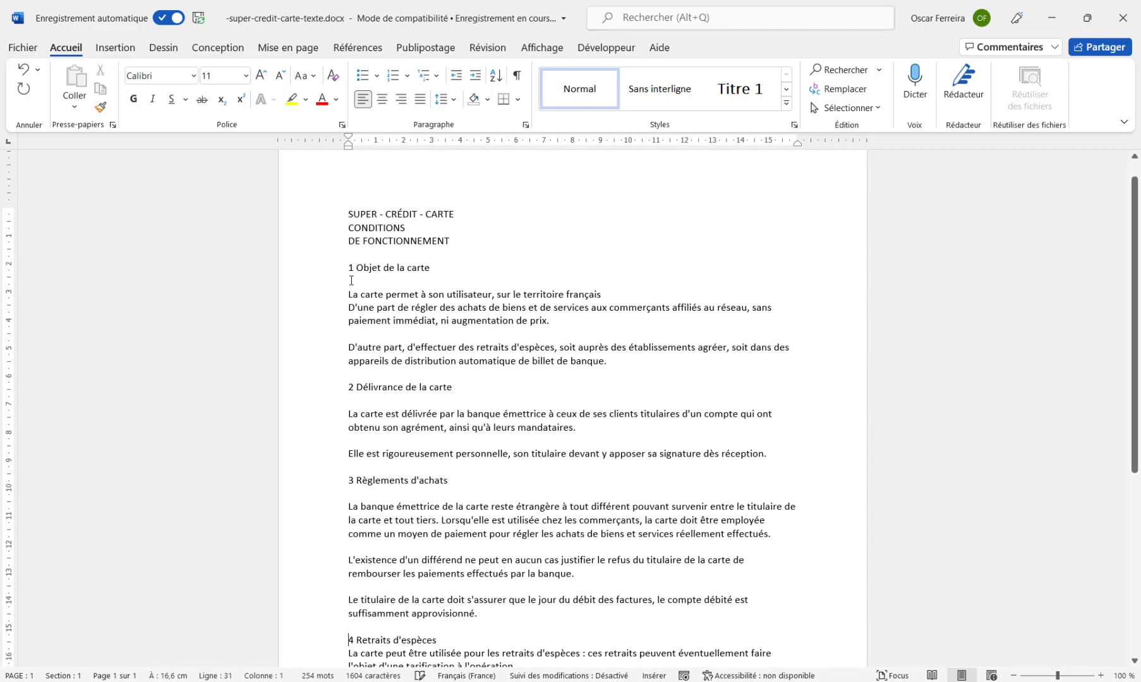
{"action": "key", "text": "Return"}
{"action": "key", "text": "Down"}
{"action": "key", "text": "Return"}
{"action": "key", "text": "Down"}
{"action": "key", "text": "Down"}
{"action": "key", "text": "Return"}
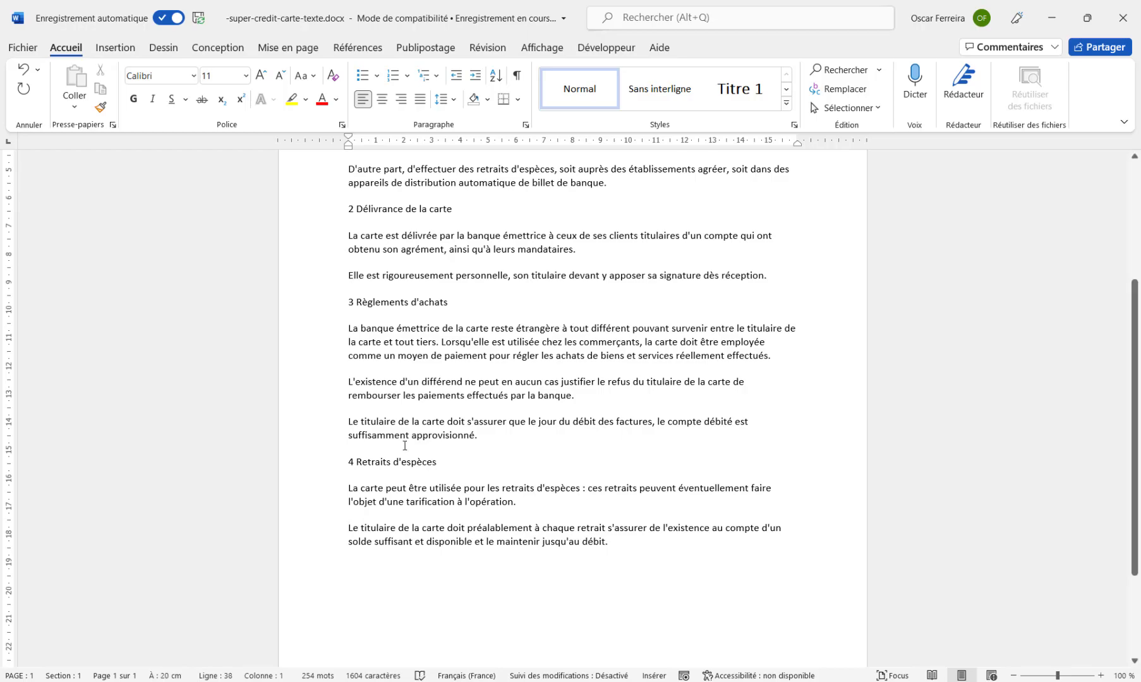
Display the formatting marks and centre the three title lines, from "SUPER - CRÉDIT - CARTE" to "DE FONCTIONNEMENT".
{"action": "scroll", "coordinate": [405, 444], "scroll_direction": "up", "scroll_amount": 5}
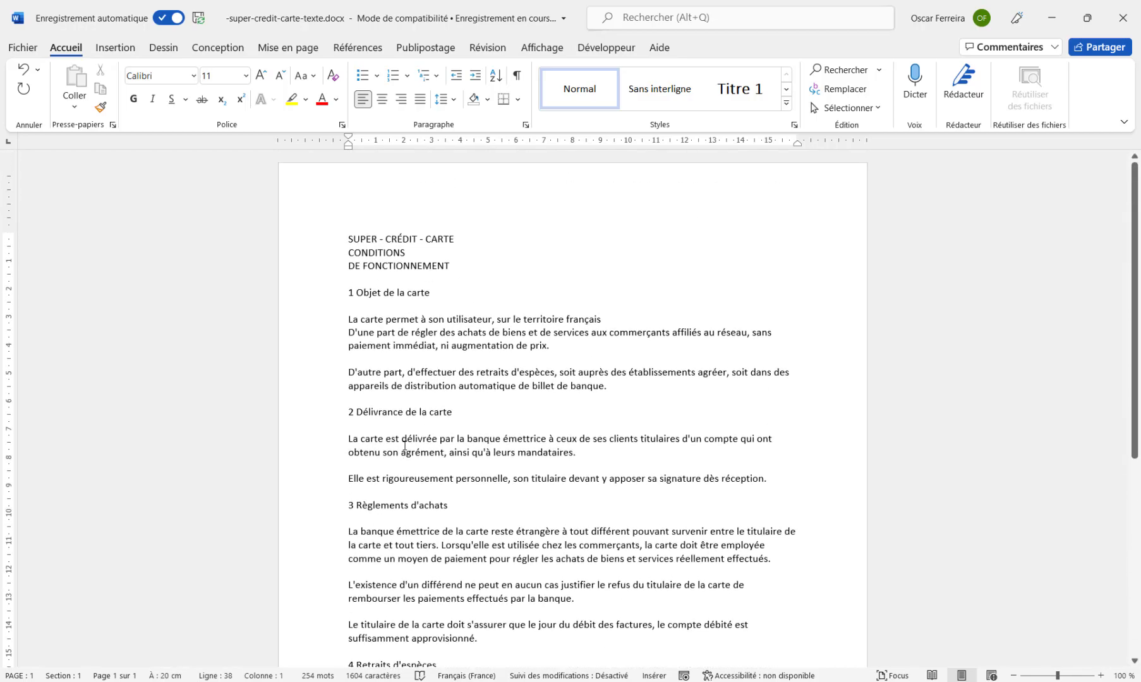
{"action": "left_click", "coordinate": [518, 76]}
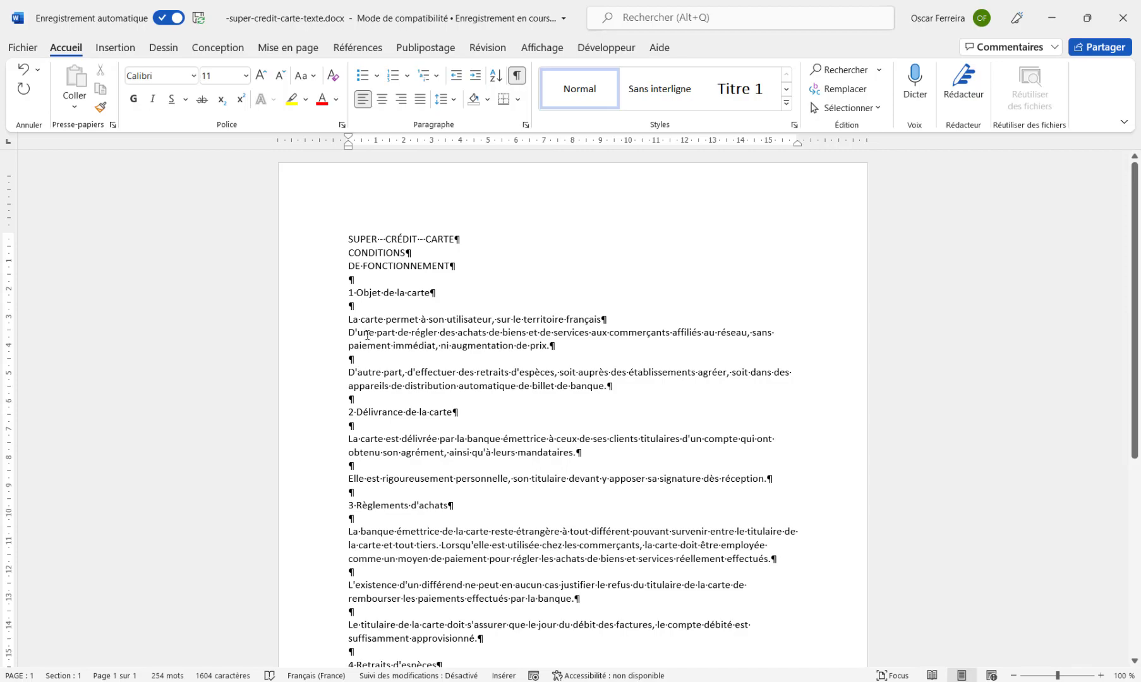
{"action": "left_click_drag", "start_coordinate": [321, 240], "coordinate": [315, 270]}
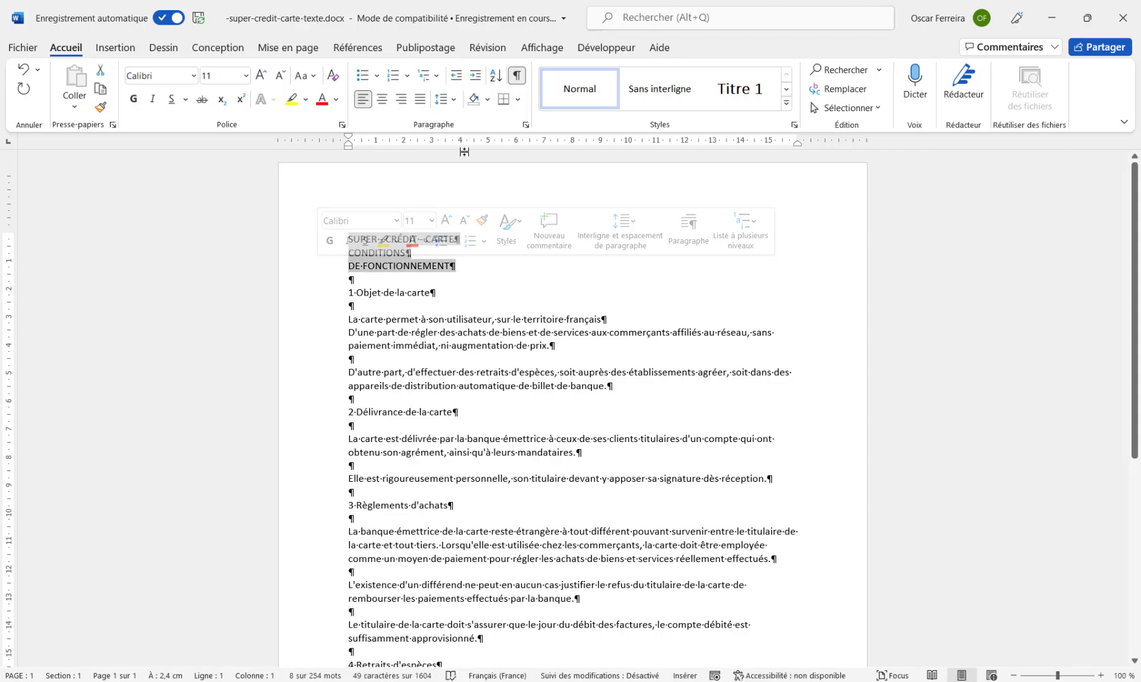
{"action": "left_click", "coordinate": [383, 99]}
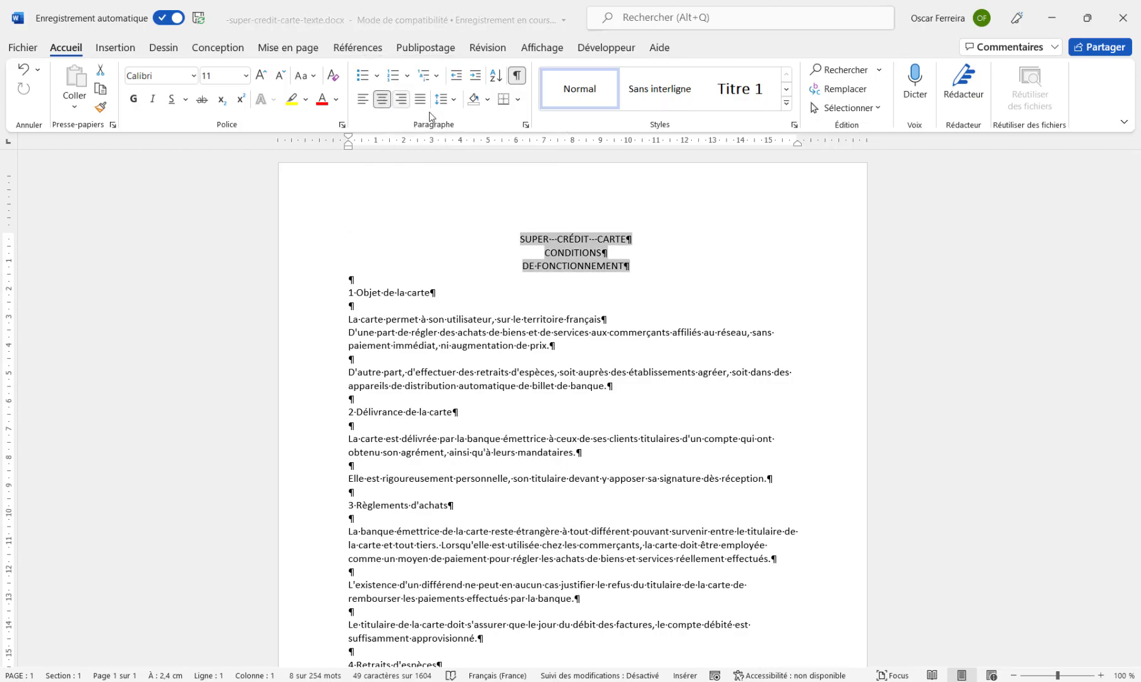
Give the three title lines blue paragraph shading and bold white text at 14 pt.
{"action": "left_click", "coordinate": [488, 99]}
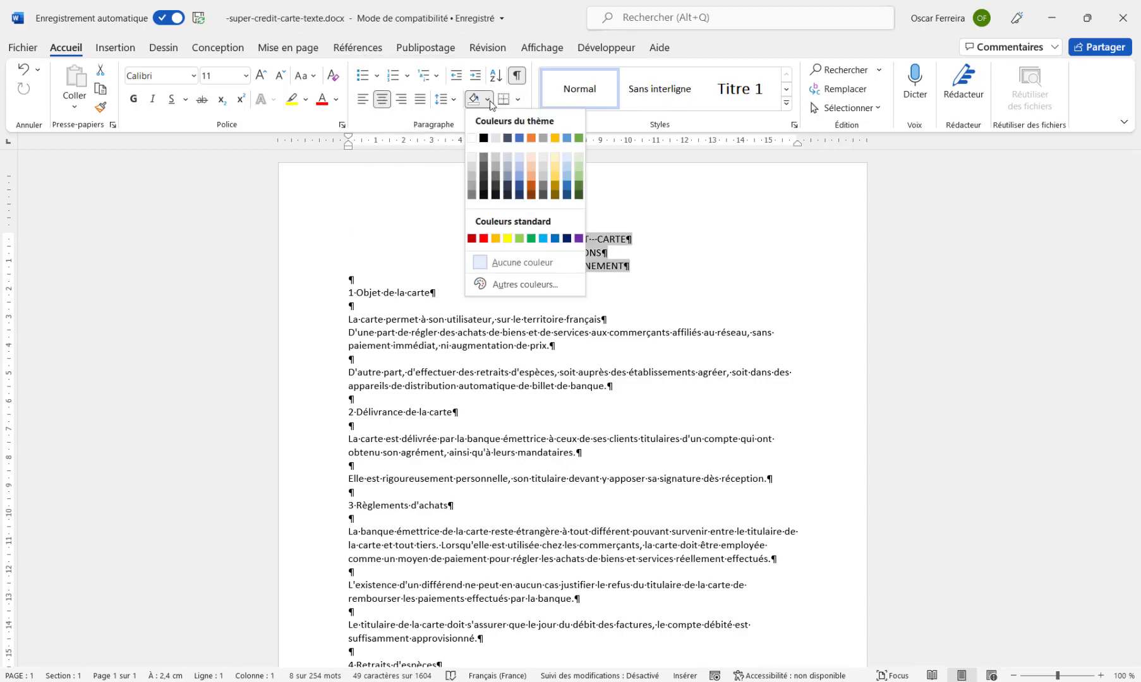
{"action": "left_click", "coordinate": [519, 139]}
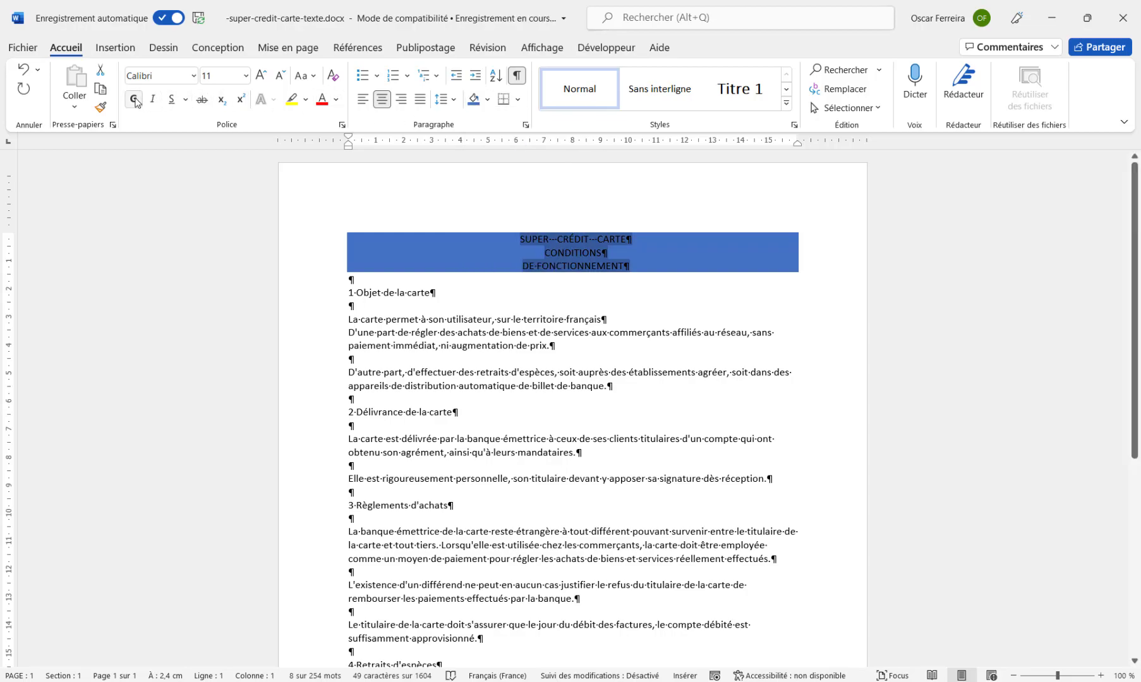
{"action": "left_click", "coordinate": [336, 100]}
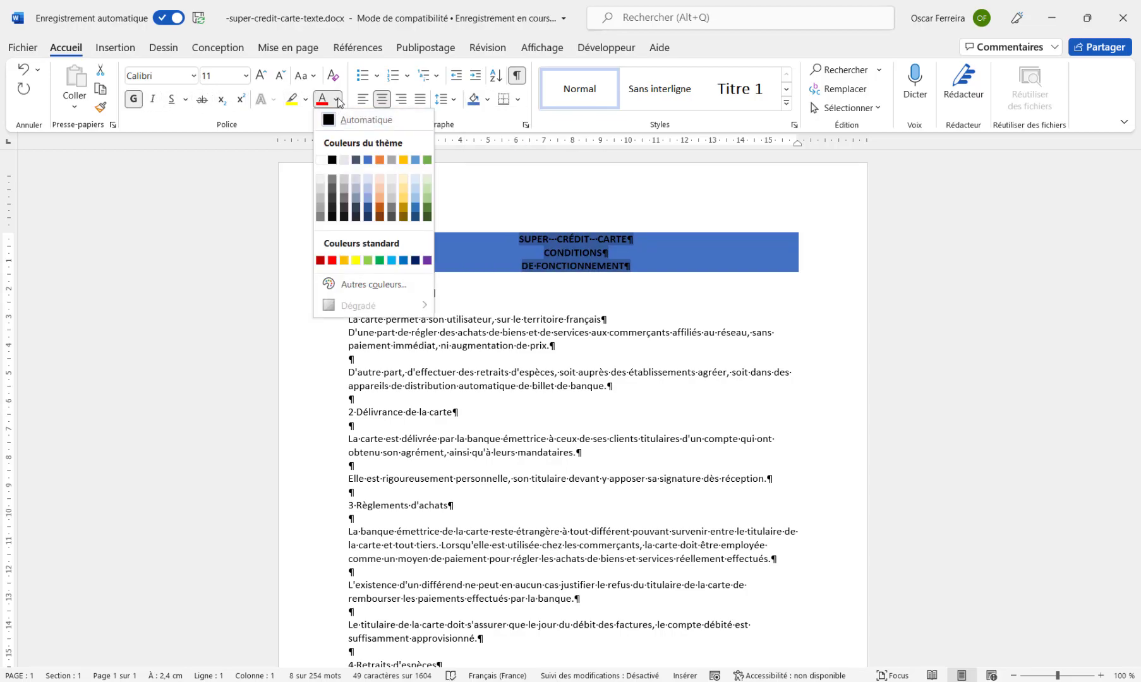
{"action": "left_click", "coordinate": [321, 160]}
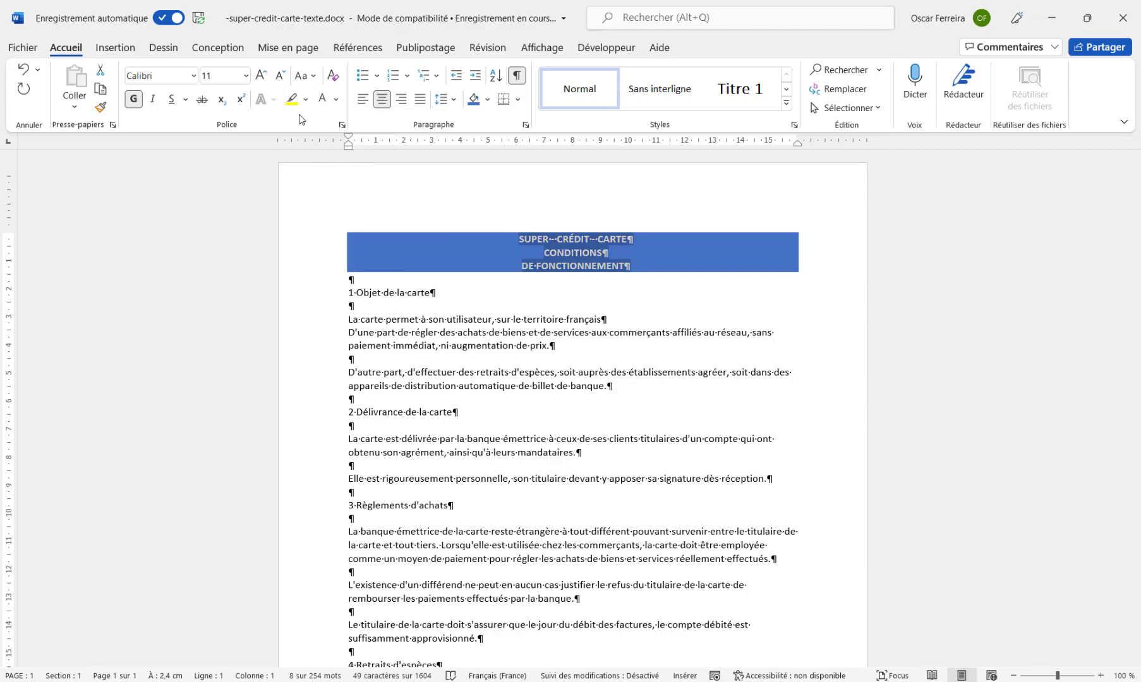
{"action": "left_click", "coordinate": [262, 76]}
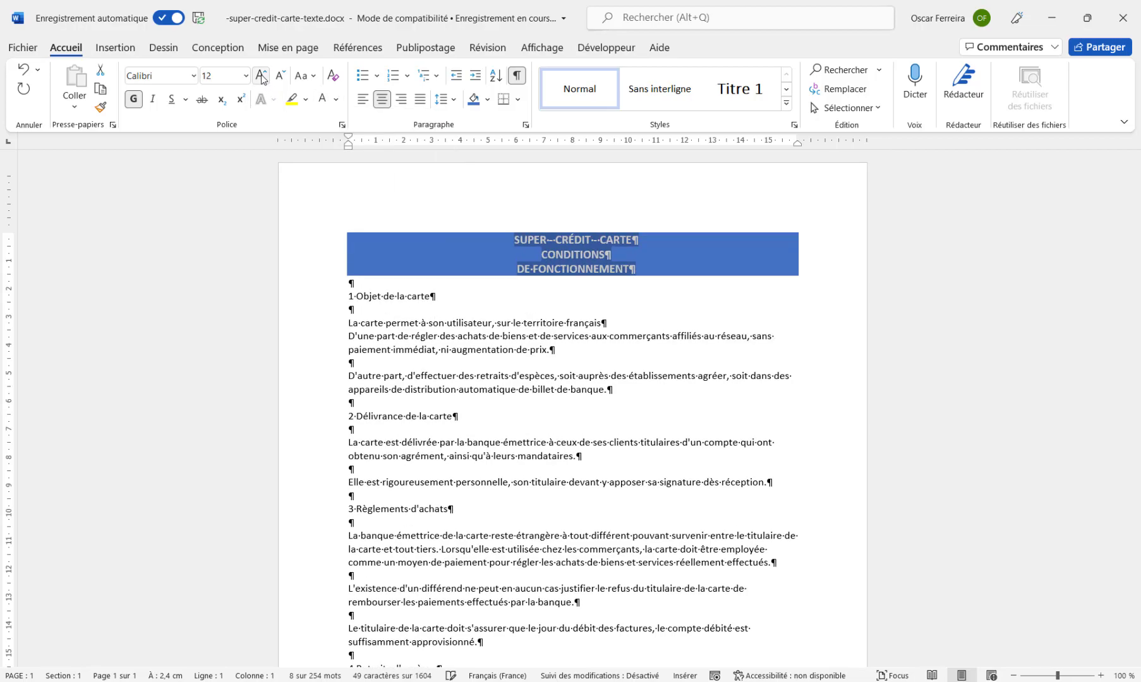
{"action": "left_click", "coordinate": [262, 76]}
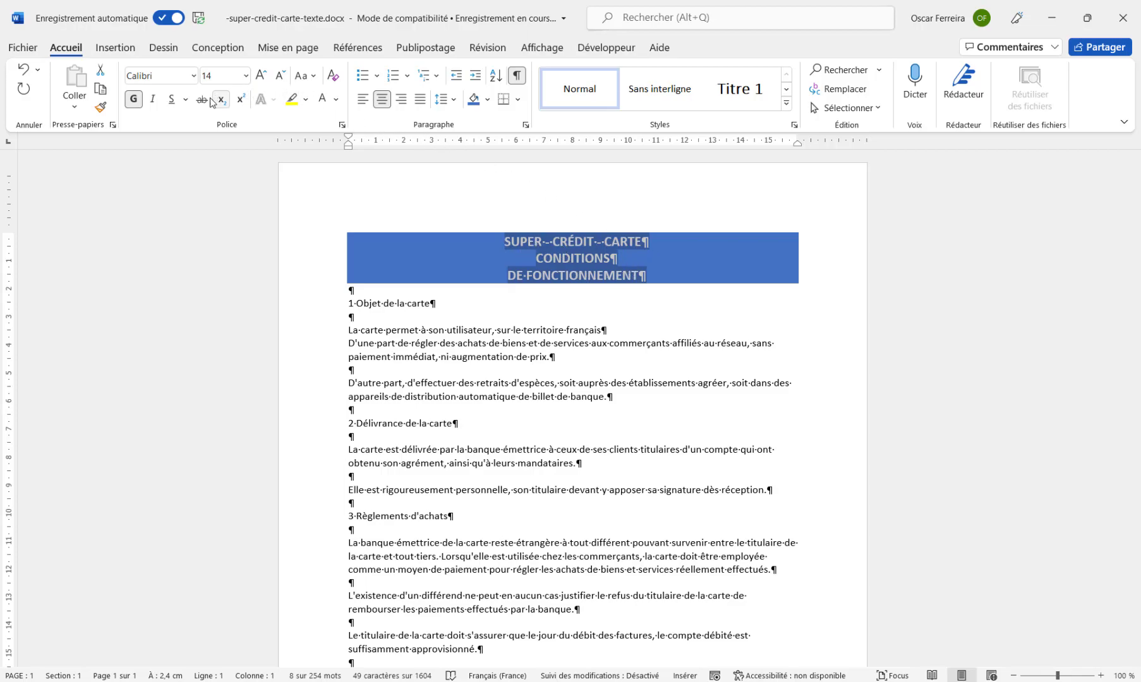
Set the character spacing of the three title lines to Étendu by 5 pt.
{"action": "left_click", "coordinate": [341, 126]}
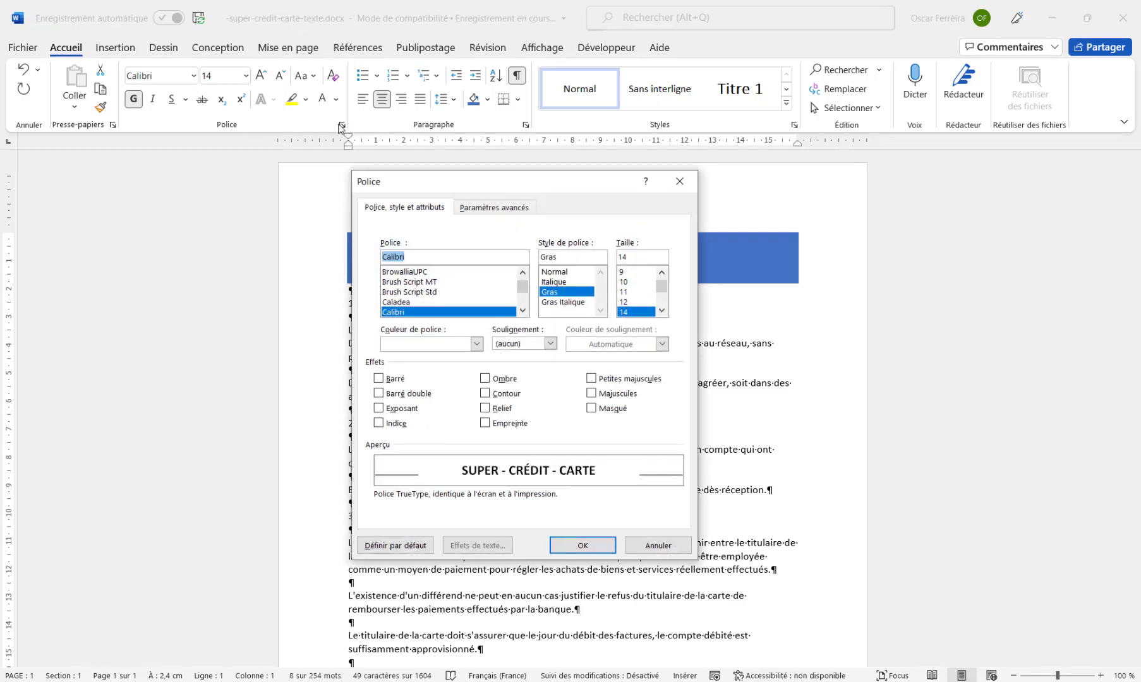
{"action": "left_click", "coordinate": [504, 208]}
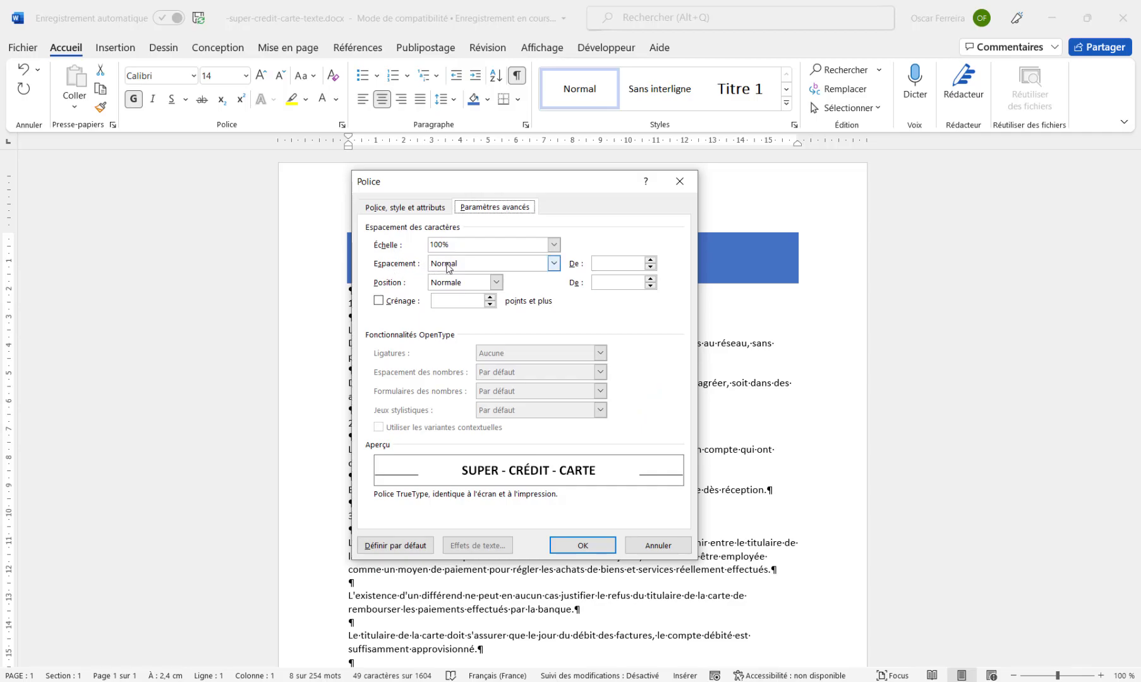
{"action": "left_click", "coordinate": [554, 264]}
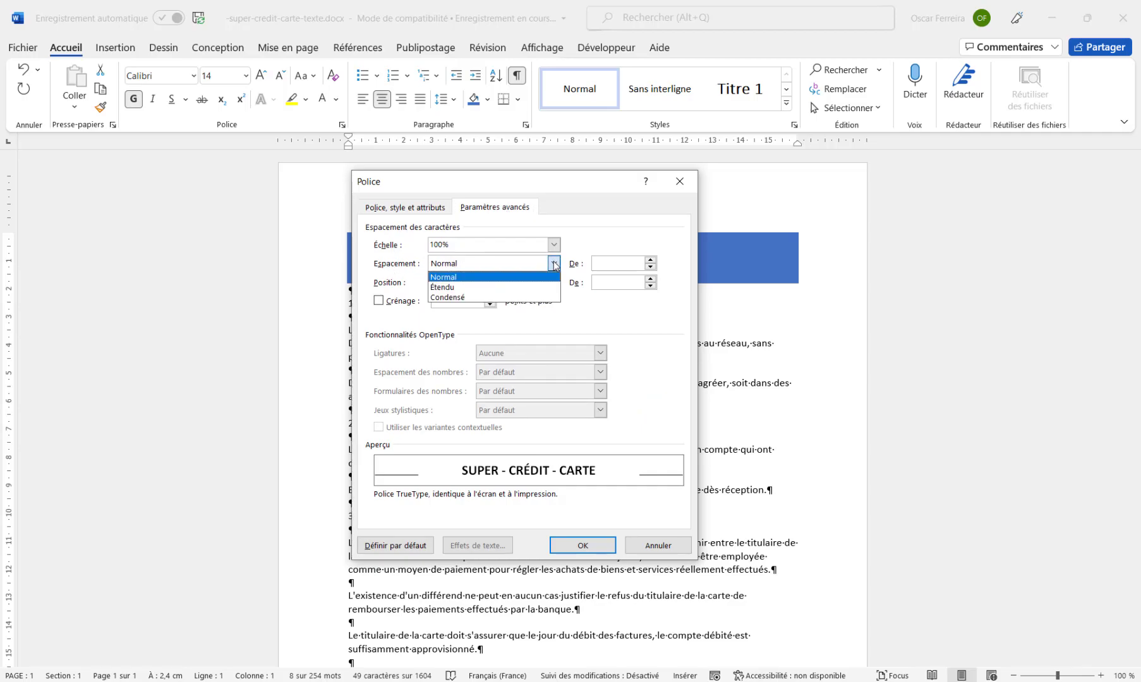
{"action": "left_click", "coordinate": [527, 288]}
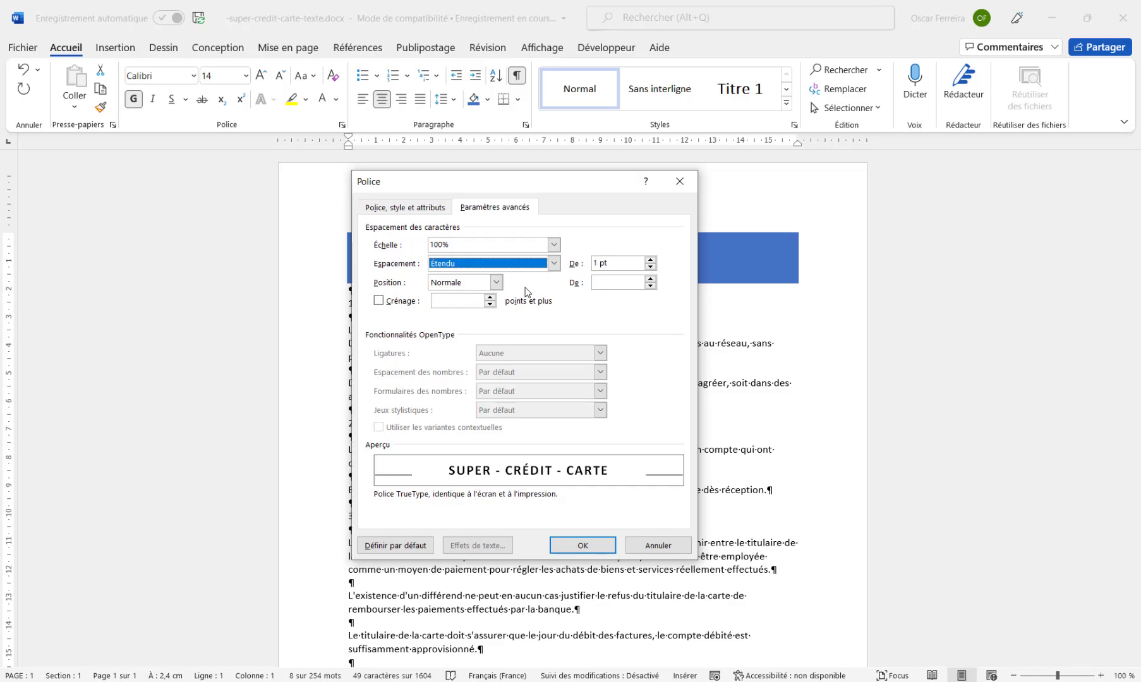
{"action": "left_click", "coordinate": [650, 261]}
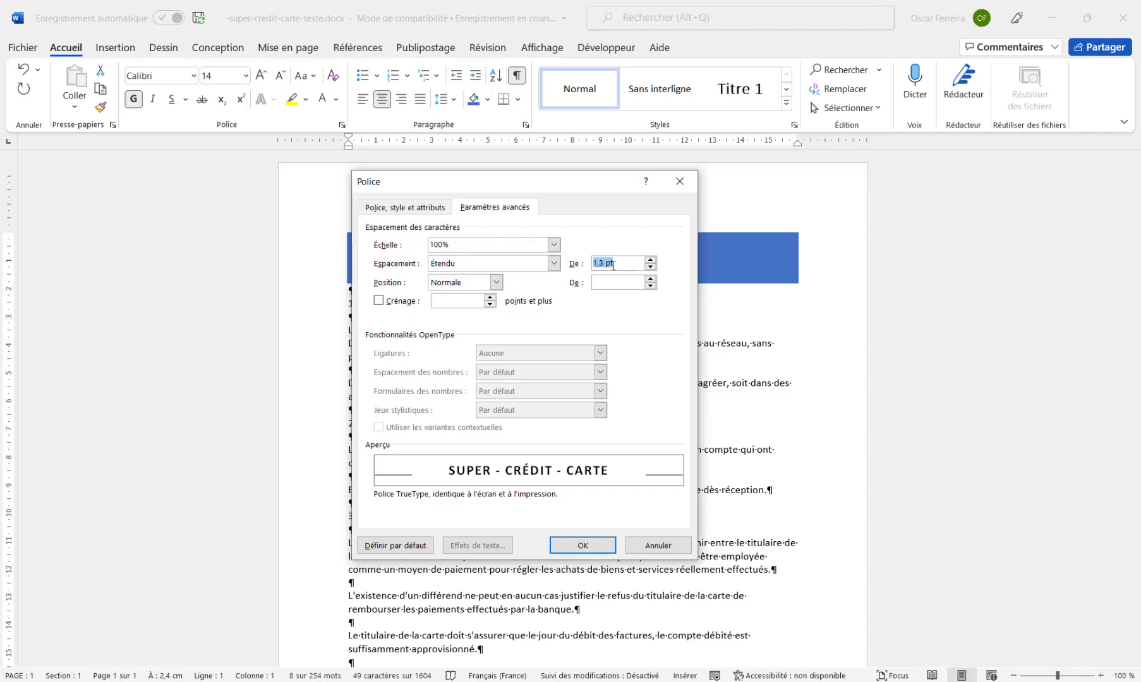
{"action": "left_click_drag", "start_coordinate": [605, 264], "coordinate": [582, 263]}
{"action": "type", "text": "5"}
{"action": "left_click", "coordinate": [582, 545]}
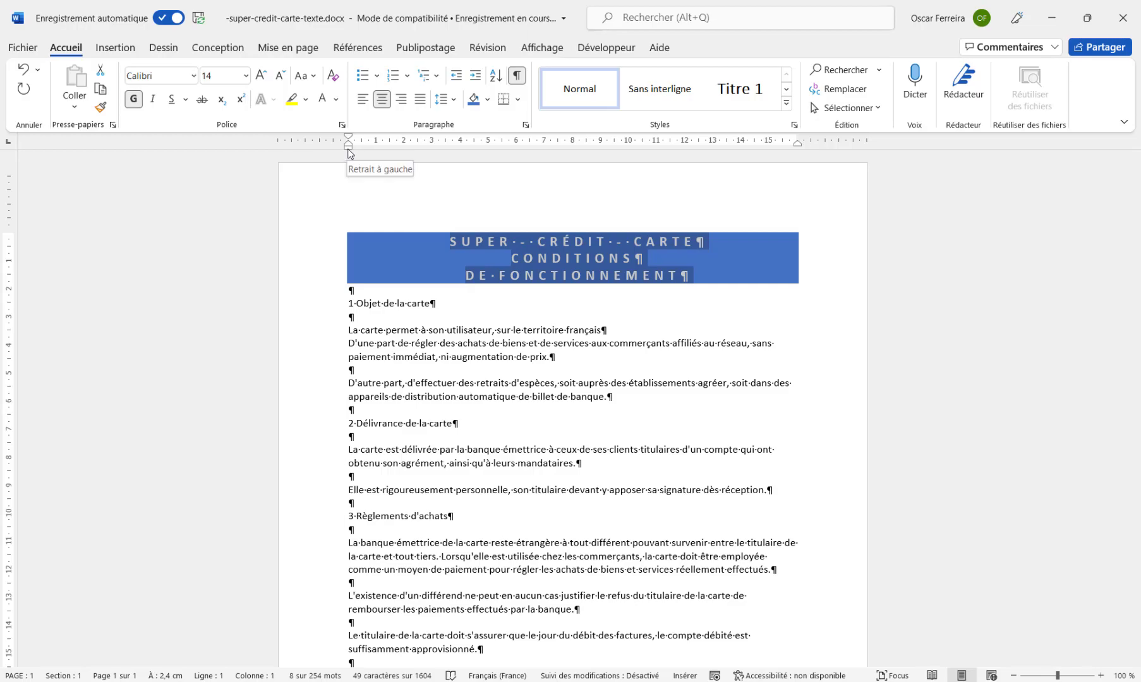
Indent the title block 3 cm from both the left and right margins and check the values in the paragraph settings.
{"action": "left_click_drag", "start_coordinate": [348, 151], "coordinate": [430, 156]}
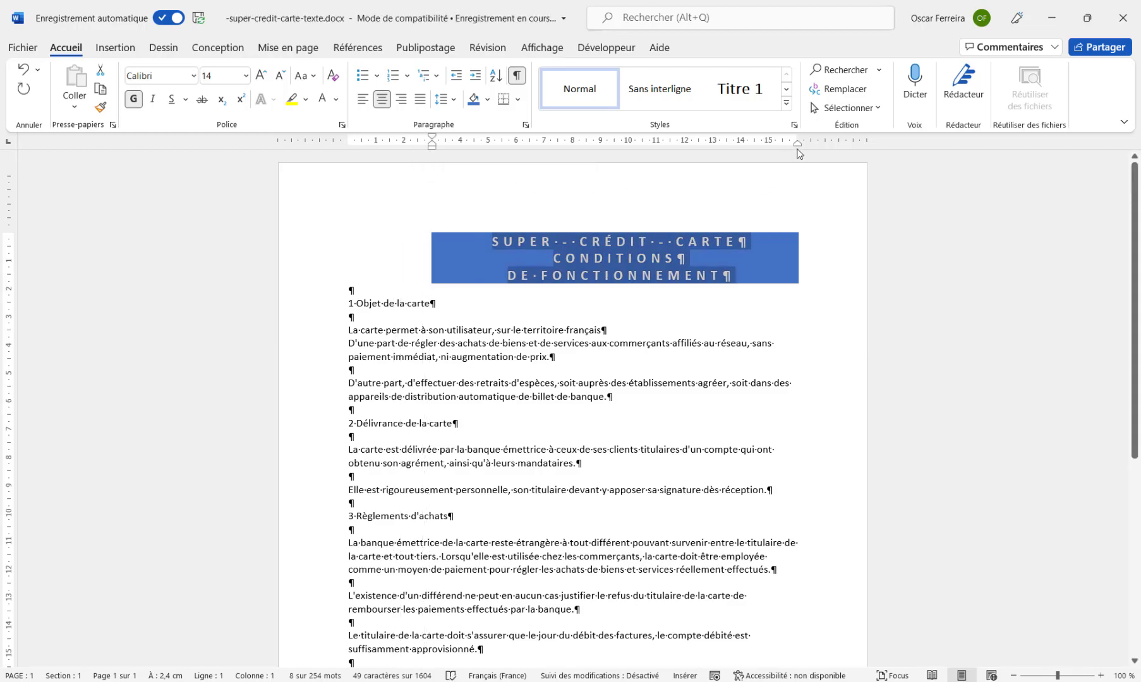
{"action": "left_click_drag", "start_coordinate": [799, 148], "coordinate": [712, 146]}
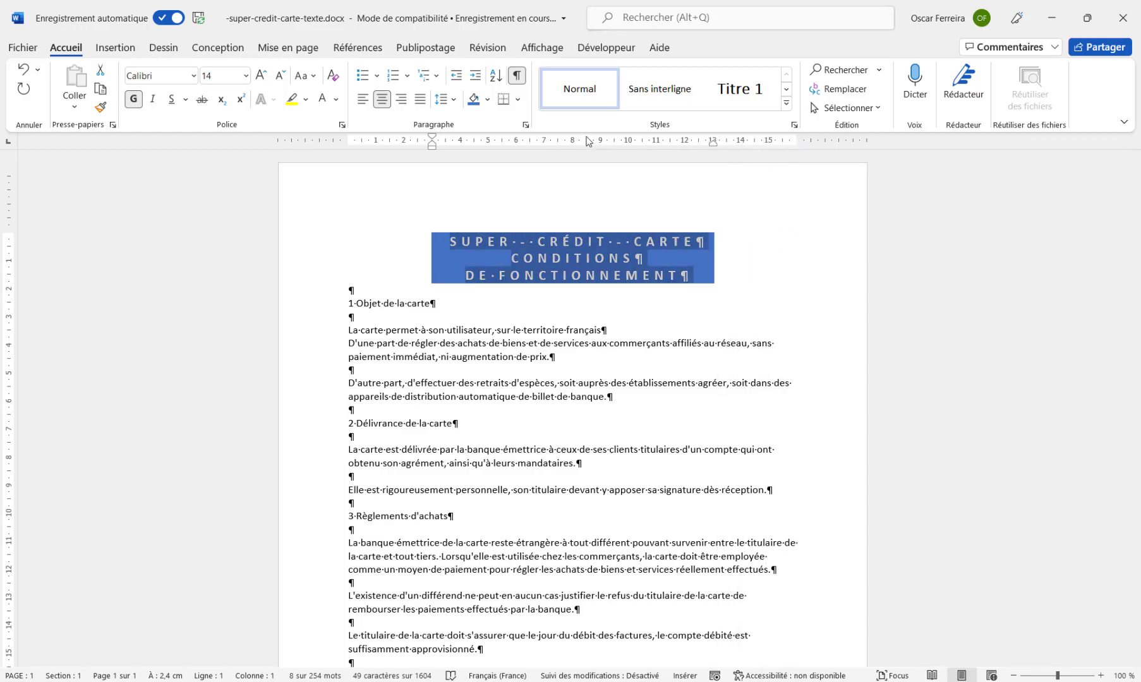
{"action": "left_click", "coordinate": [522, 125]}
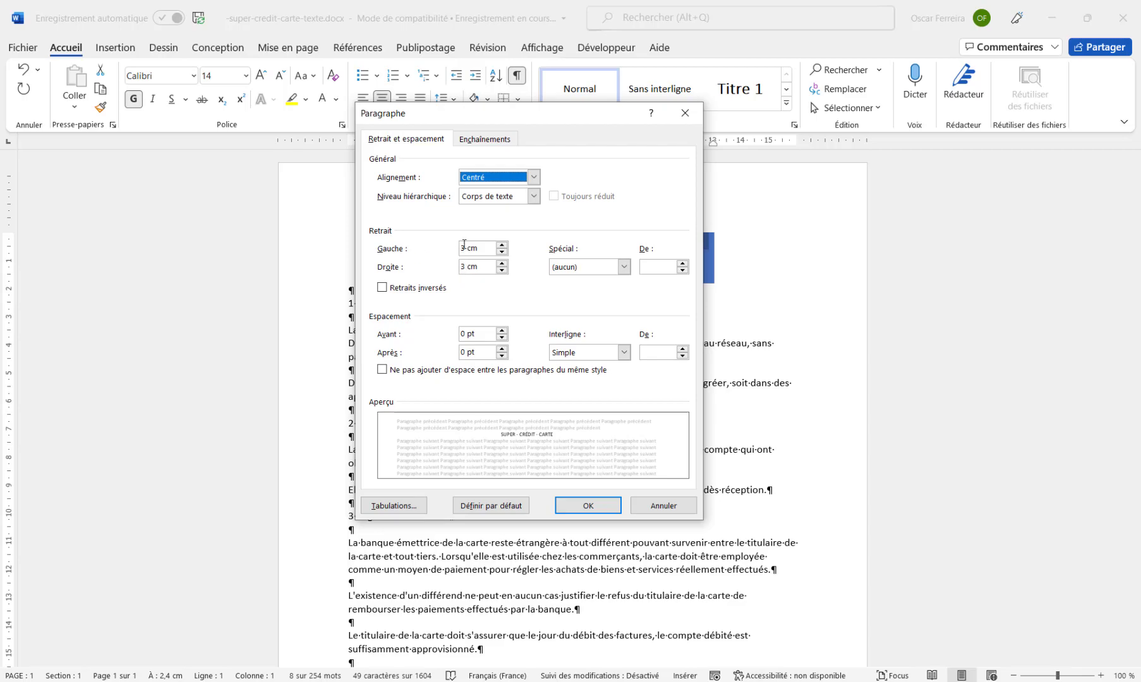
{"action": "left_click", "coordinate": [588, 506]}
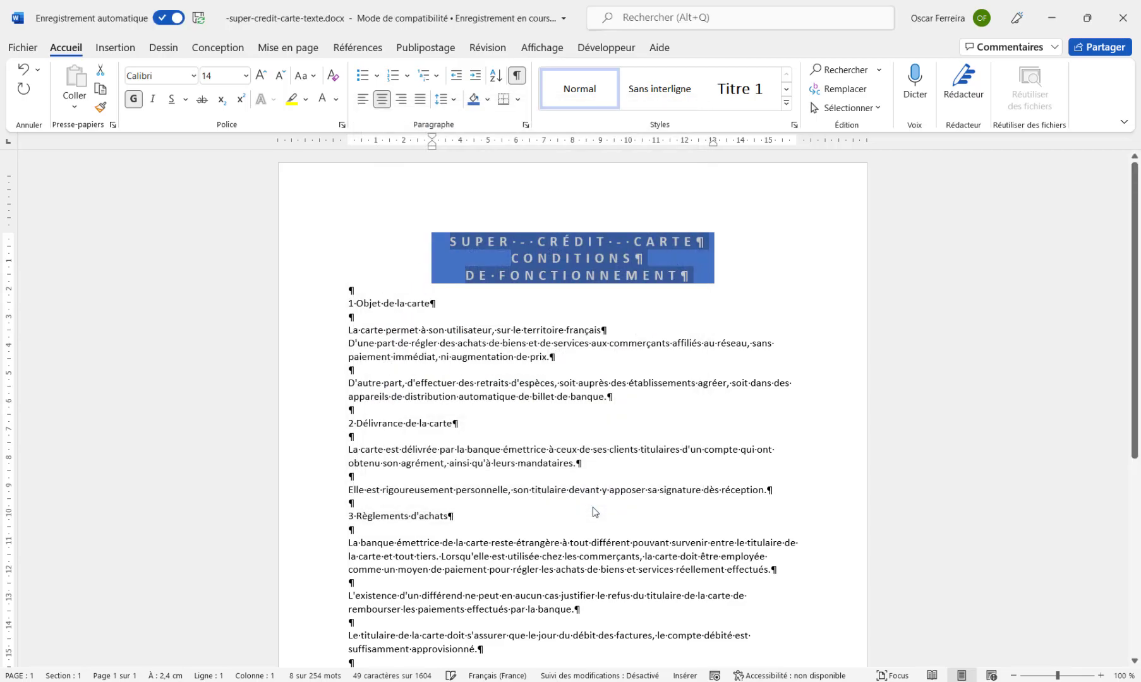
Insert a second blank line between the title block and the heading "1 Objet de la carte".
{"action": "left_click", "coordinate": [353, 291]}
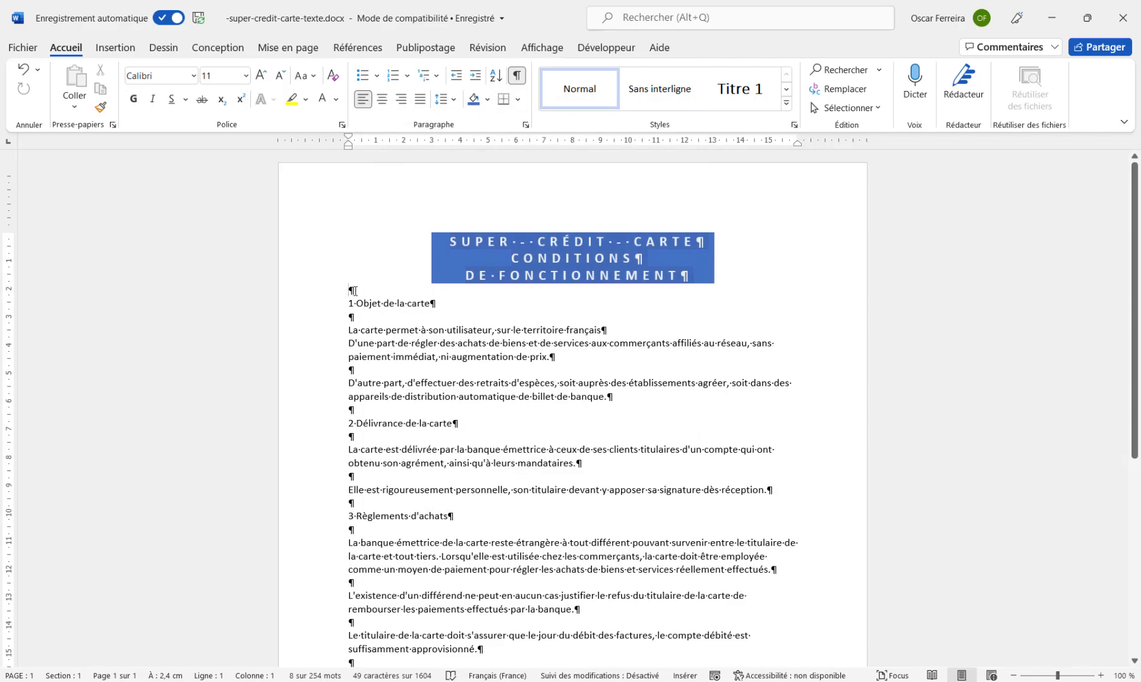
{"action": "key", "text": "Return"}
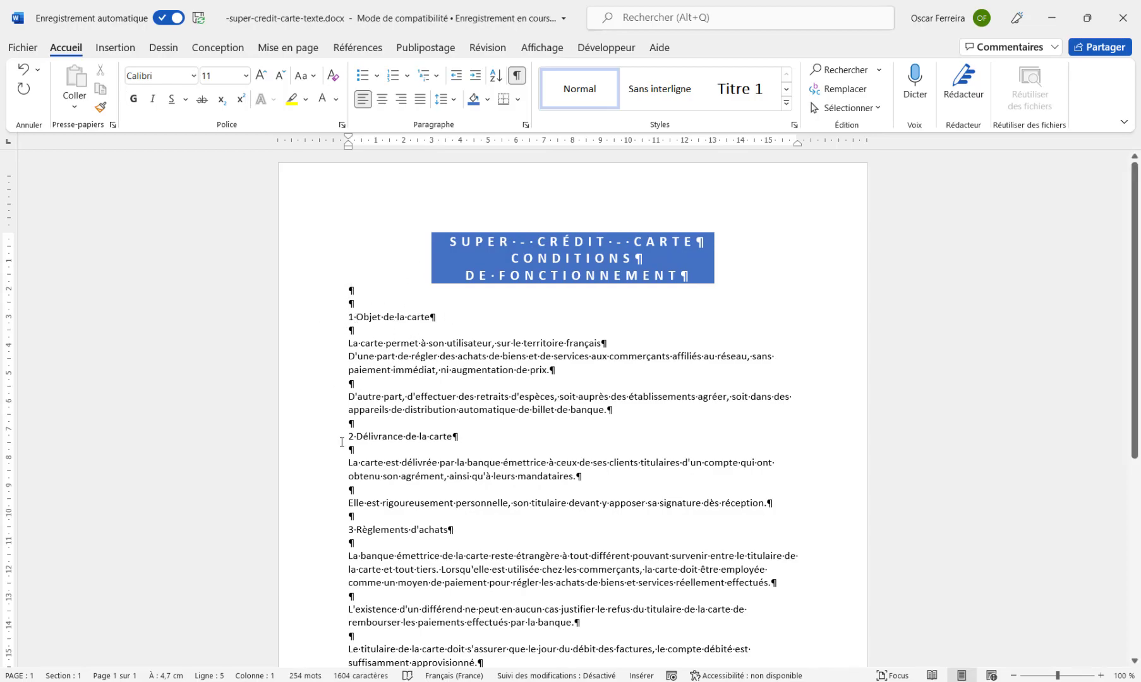
{"action": "scroll", "coordinate": [344, 446], "scroll_direction": "down", "scroll_amount": 2}
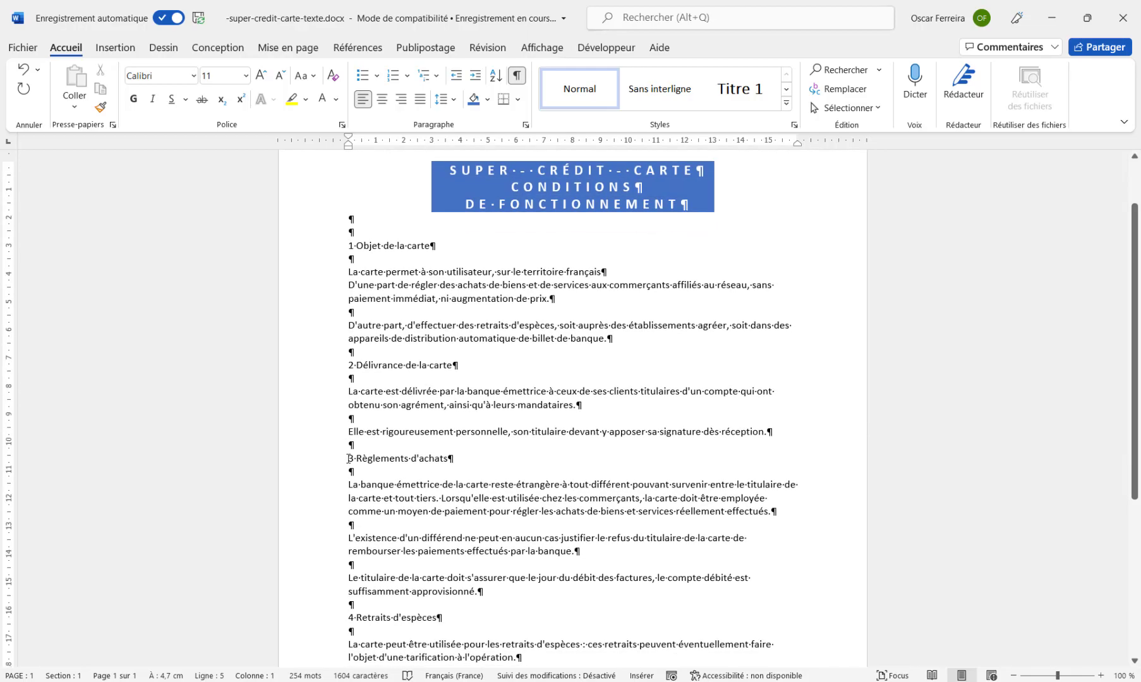
{"action": "scroll", "coordinate": [351, 568], "scroll_direction": "down", "scroll_amount": 1}
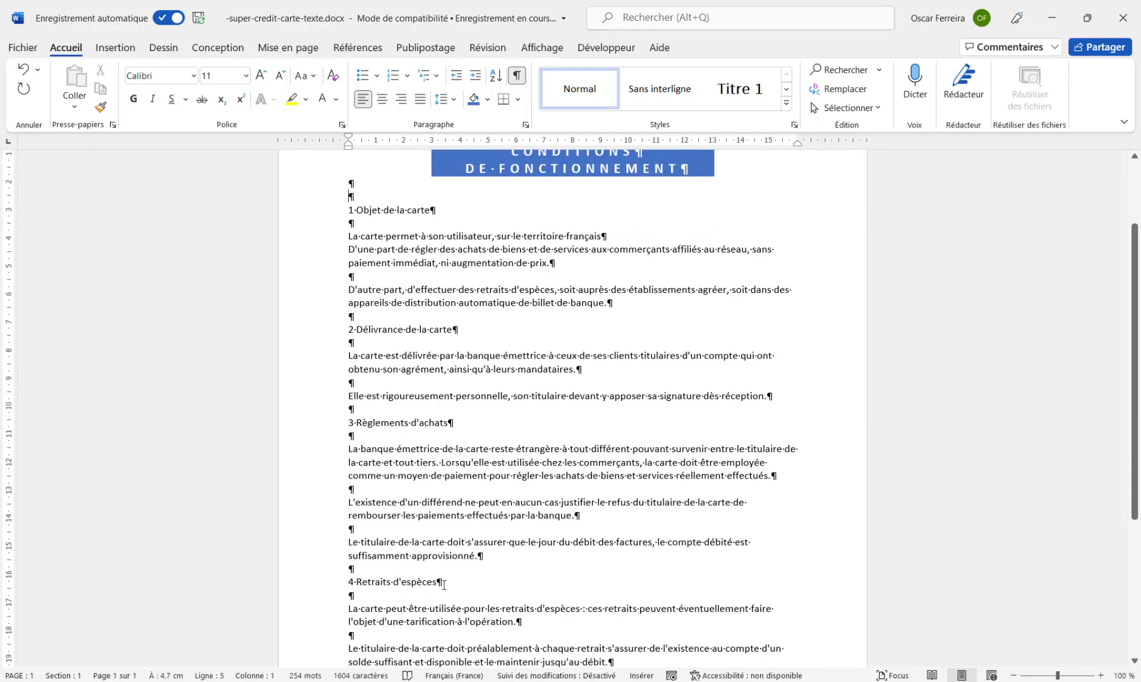
{"action": "scroll", "coordinate": [351, 319], "scroll_direction": "up", "scroll_amount": 3}
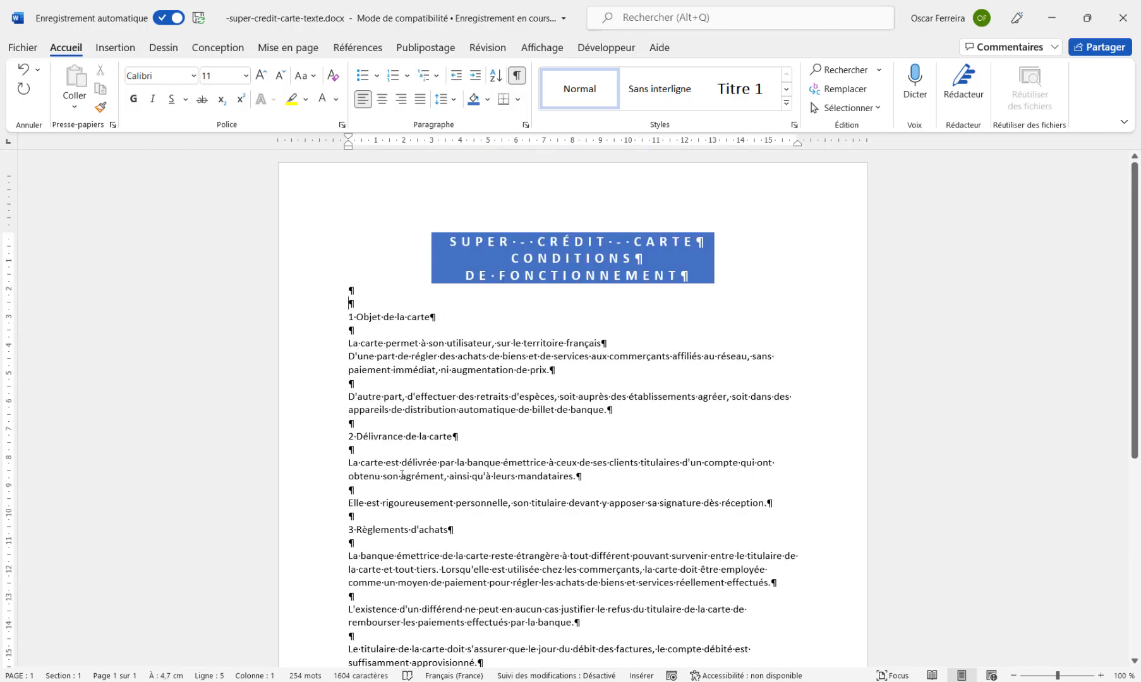
Centre the heading "1 Objet de la carte" and give its paragraph light grey shading.
{"action": "left_click", "coordinate": [319, 317]}
{"action": "left_click", "coordinate": [382, 99]}
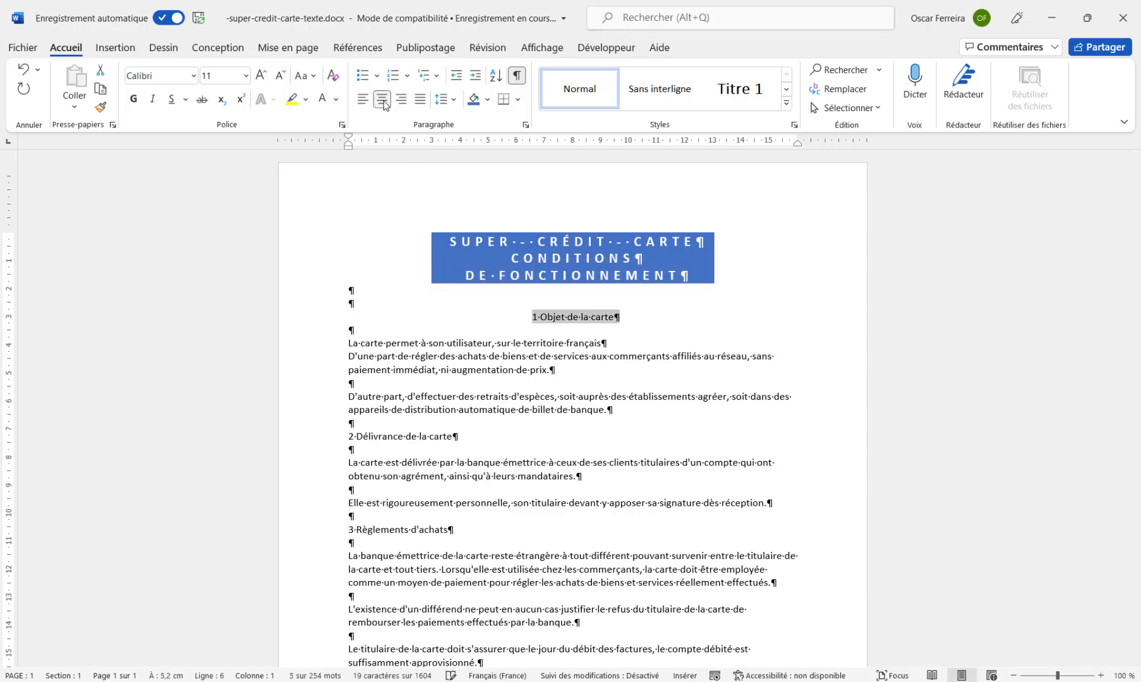
{"action": "left_click", "coordinate": [488, 100]}
{"action": "left_click", "coordinate": [473, 167]}
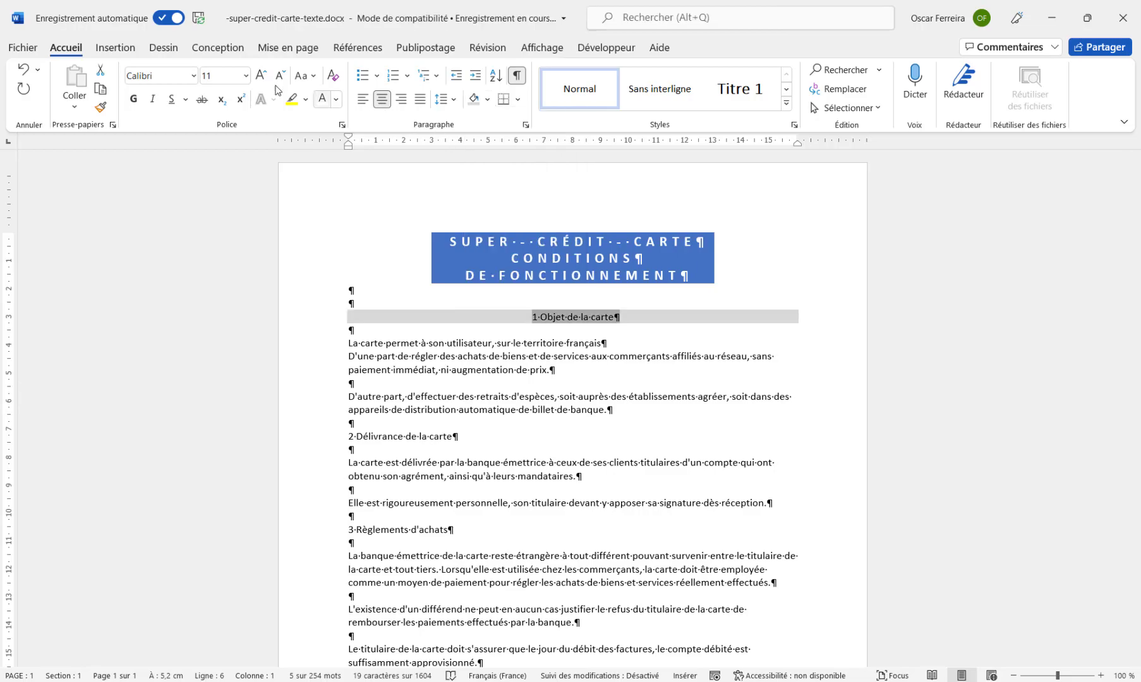
Format the text of the heading "1 Objet de la carte" as bold, blue and 12 pt.
{"action": "left_click", "coordinate": [134, 100]}
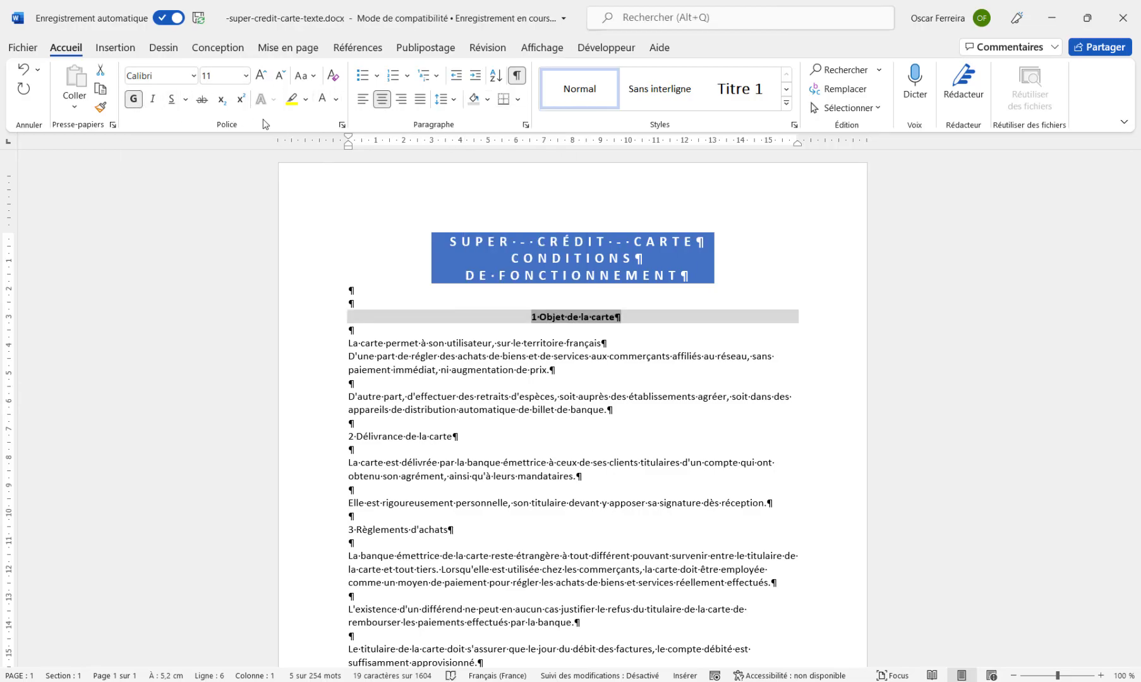
{"action": "left_click", "coordinate": [336, 99]}
{"action": "left_click", "coordinate": [370, 160]}
{"action": "left_click", "coordinate": [261, 76]}
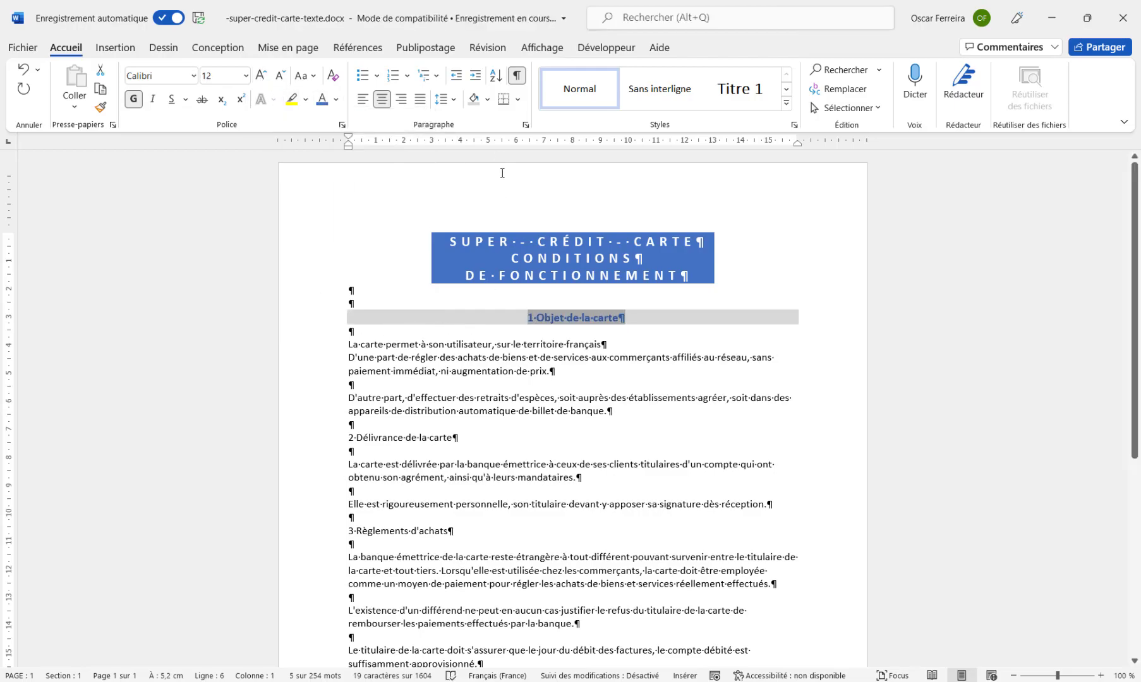
Add a blue ½ pt box border around the paragraph of the heading "1 Objet de la carte".
{"action": "left_click", "coordinate": [518, 103]}
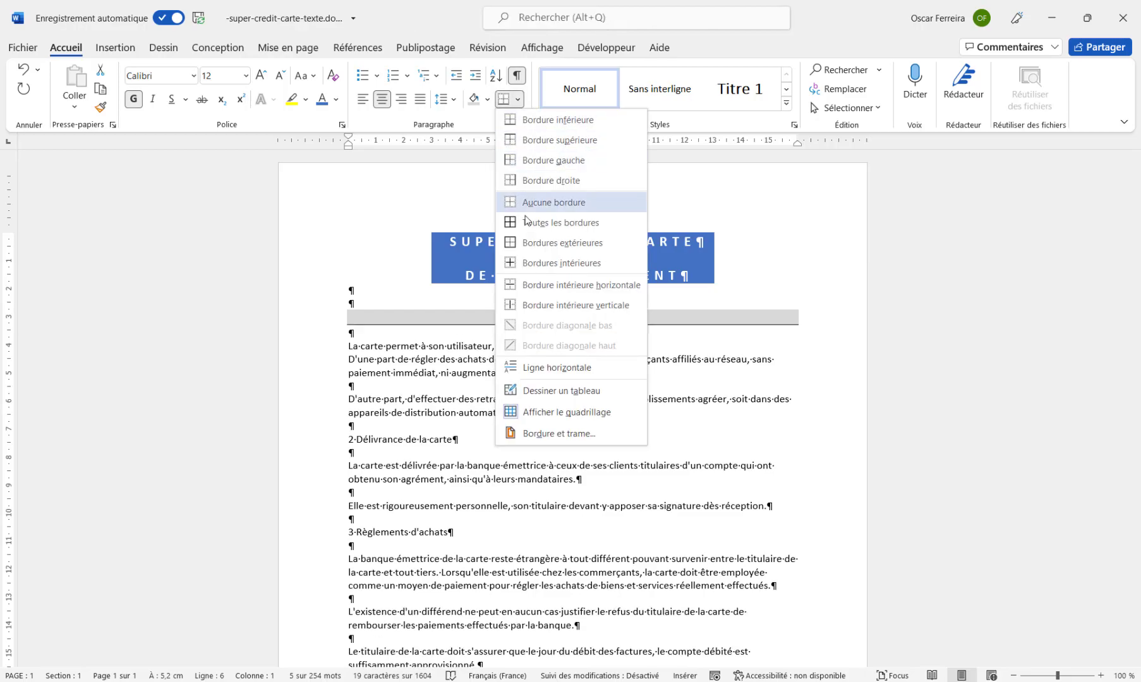
{"action": "left_click", "coordinate": [534, 433]}
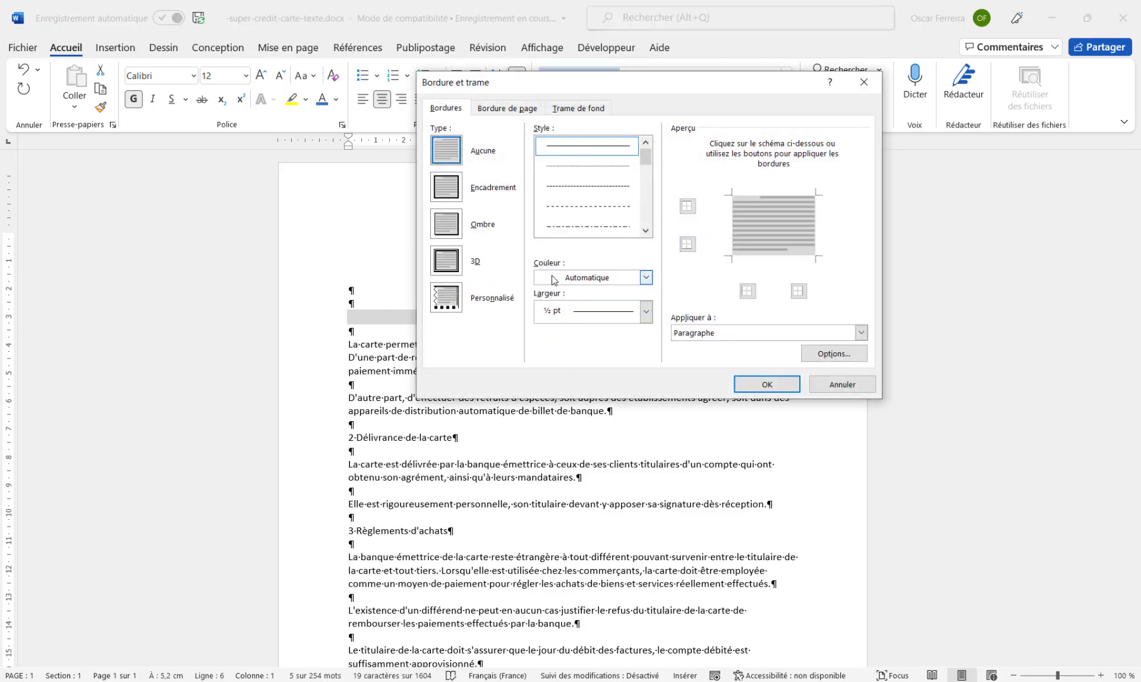
{"action": "left_click", "coordinate": [570, 279]}
{"action": "left_click", "coordinate": [589, 337]}
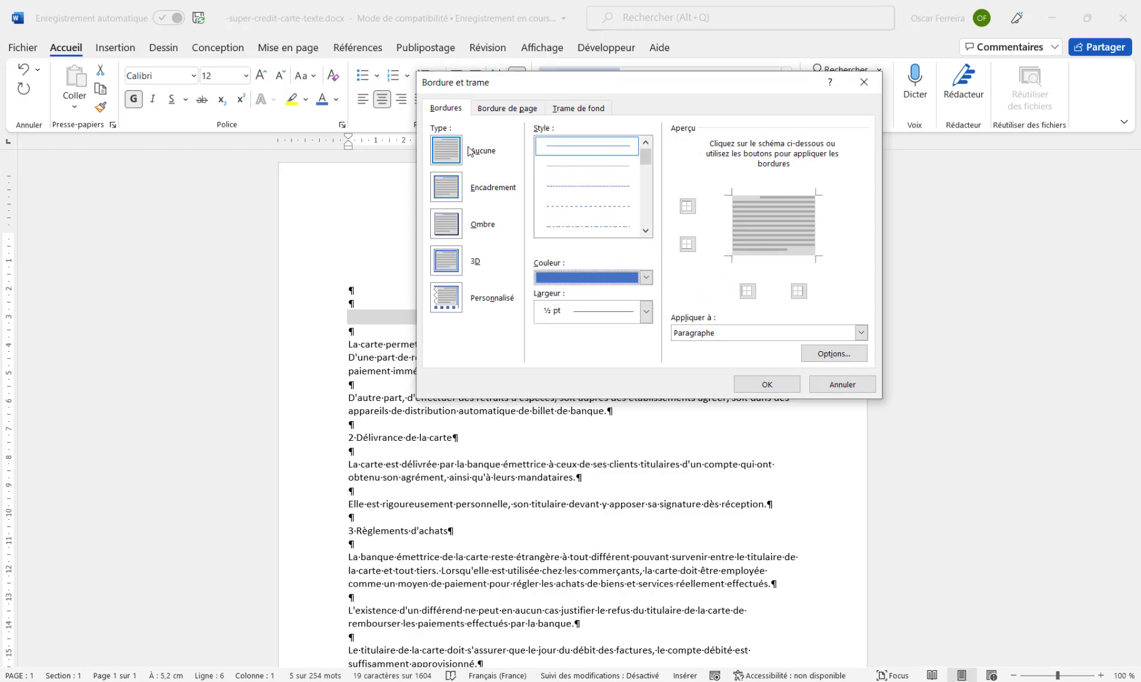
{"action": "left_click", "coordinate": [446, 188]}
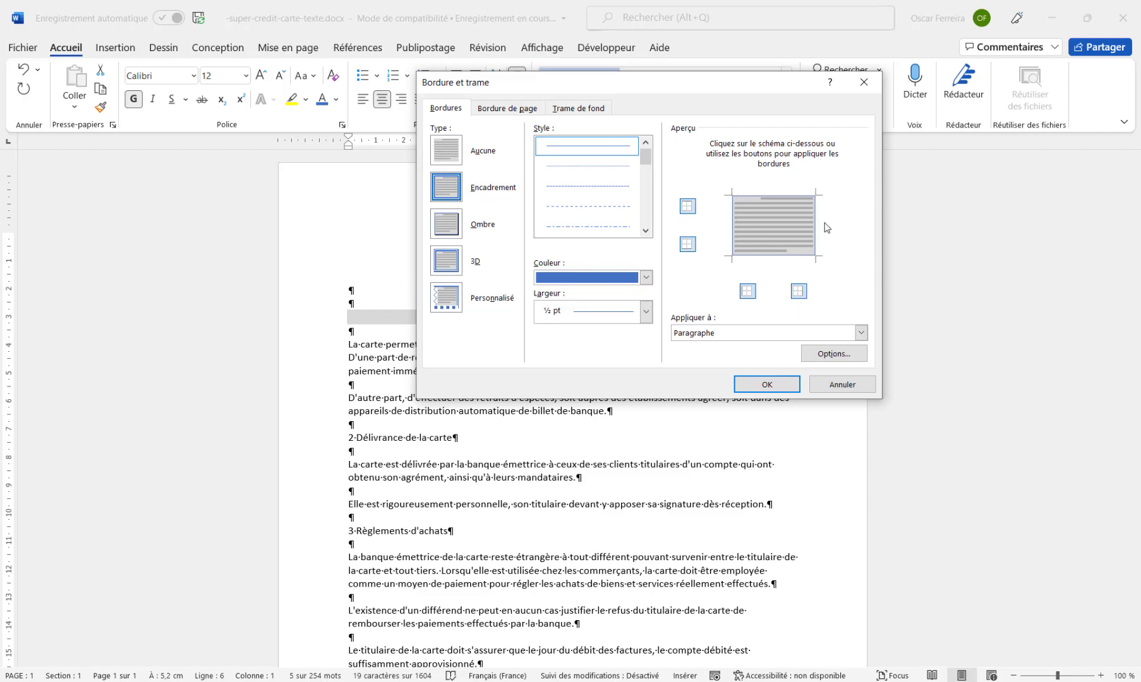
{"action": "left_click", "coordinate": [758, 385]}
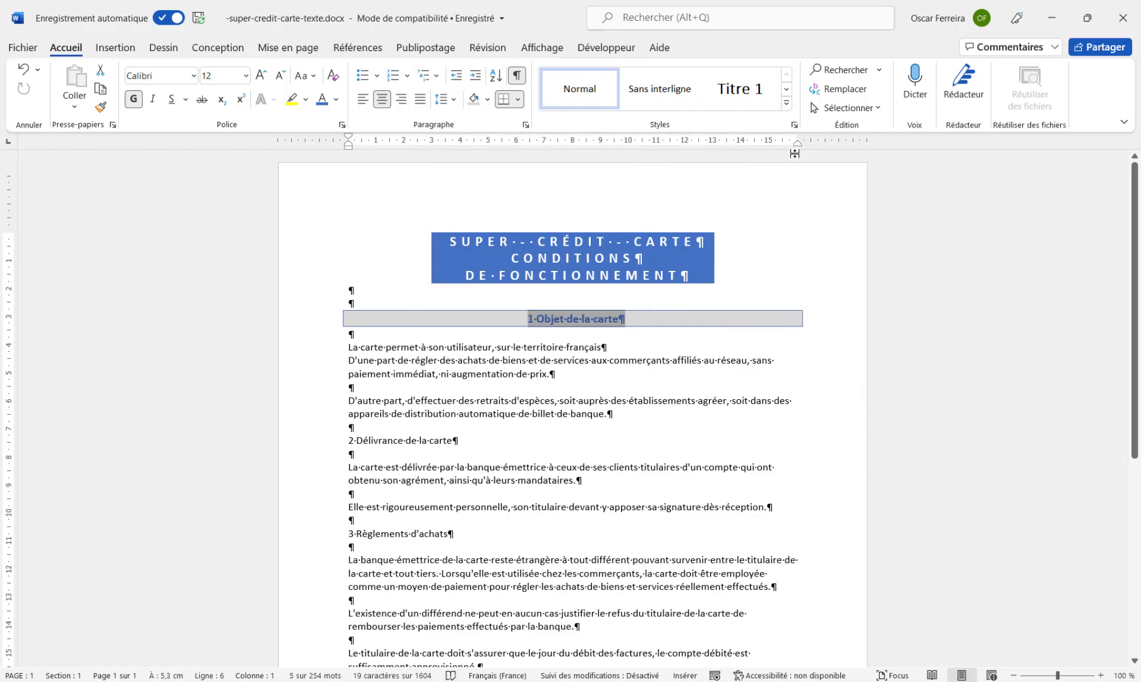
Move the right indent of the heading "1 Objet de la carte" to the 8 cm mark on the ruler.
{"action": "left_click_drag", "start_coordinate": [799, 145], "coordinate": [572, 150]}
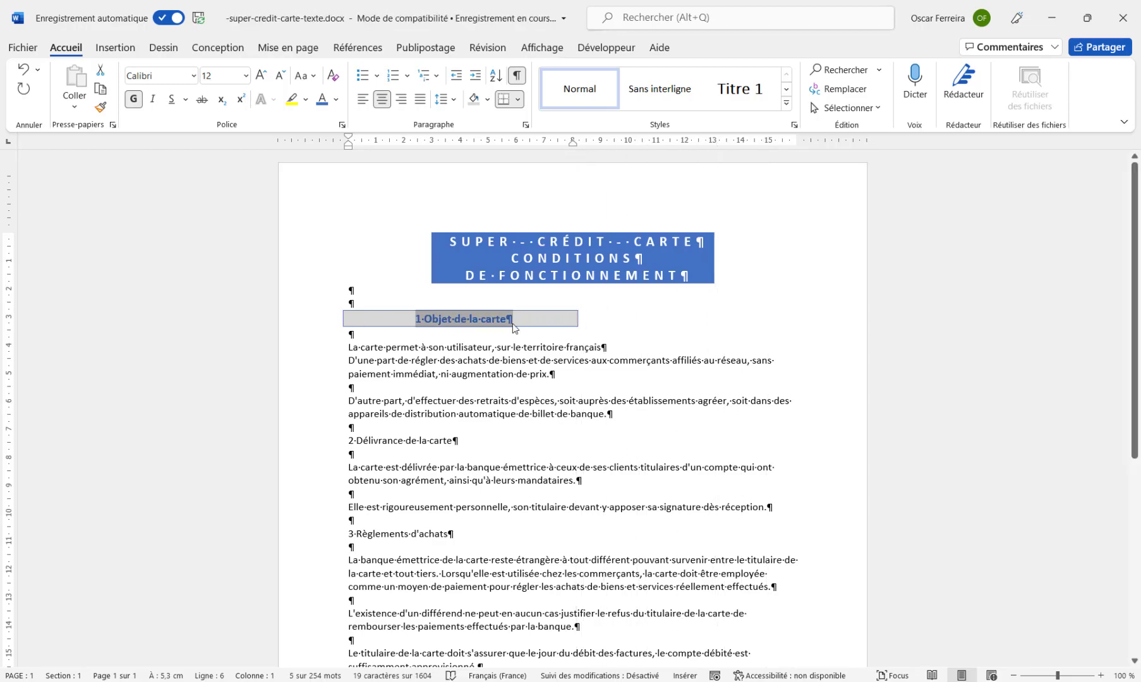
{"action": "scroll", "coordinate": [377, 373], "scroll_direction": "down", "scroll_amount": 2}
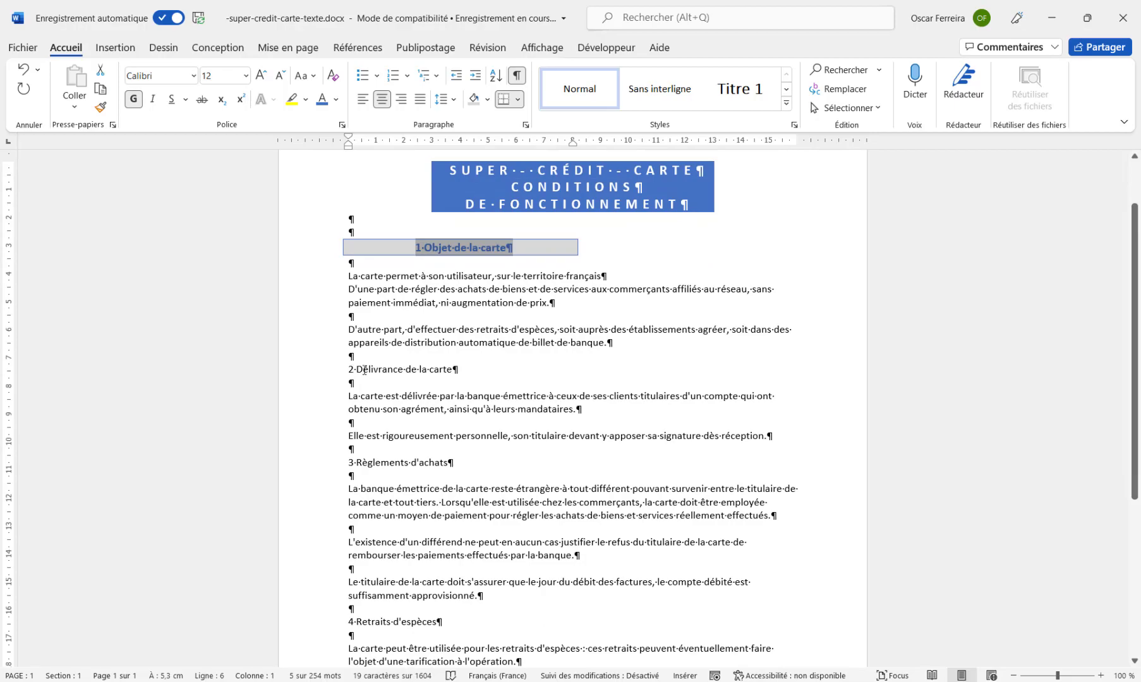
{"action": "scroll", "coordinate": [442, 386], "scroll_direction": "up", "scroll_amount": 2}
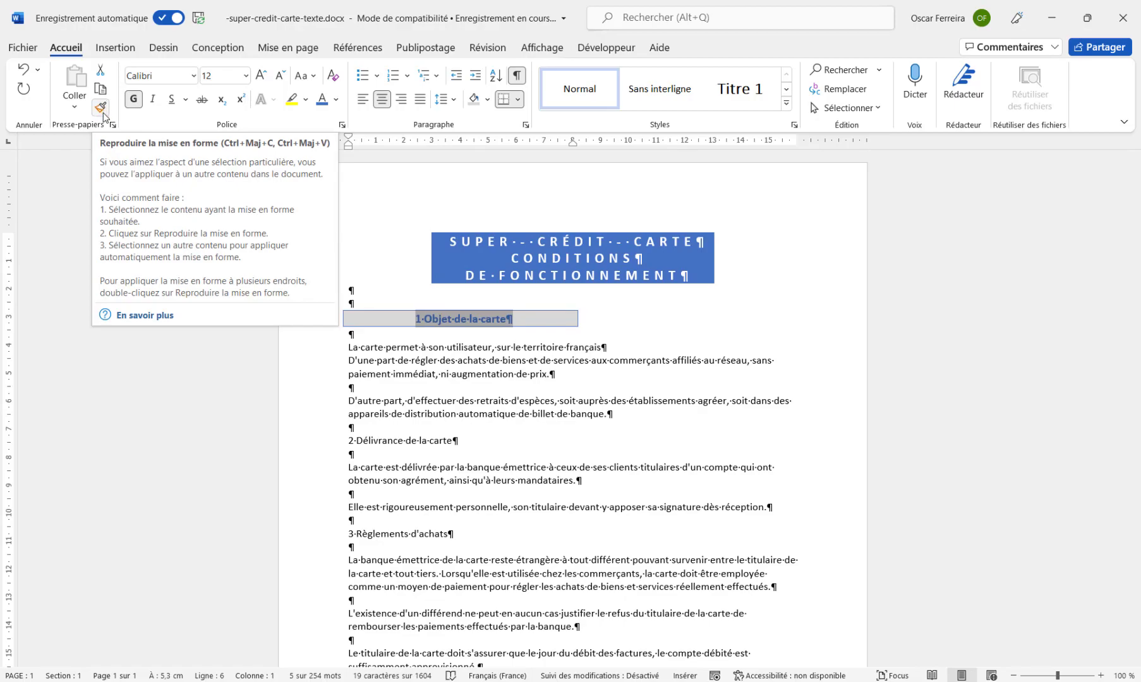
Copy the formatting of the heading "1 Objet de la carte" to headings 2, 3 and 4 with the format painter.
{"action": "left_click", "coordinate": [104, 116]}
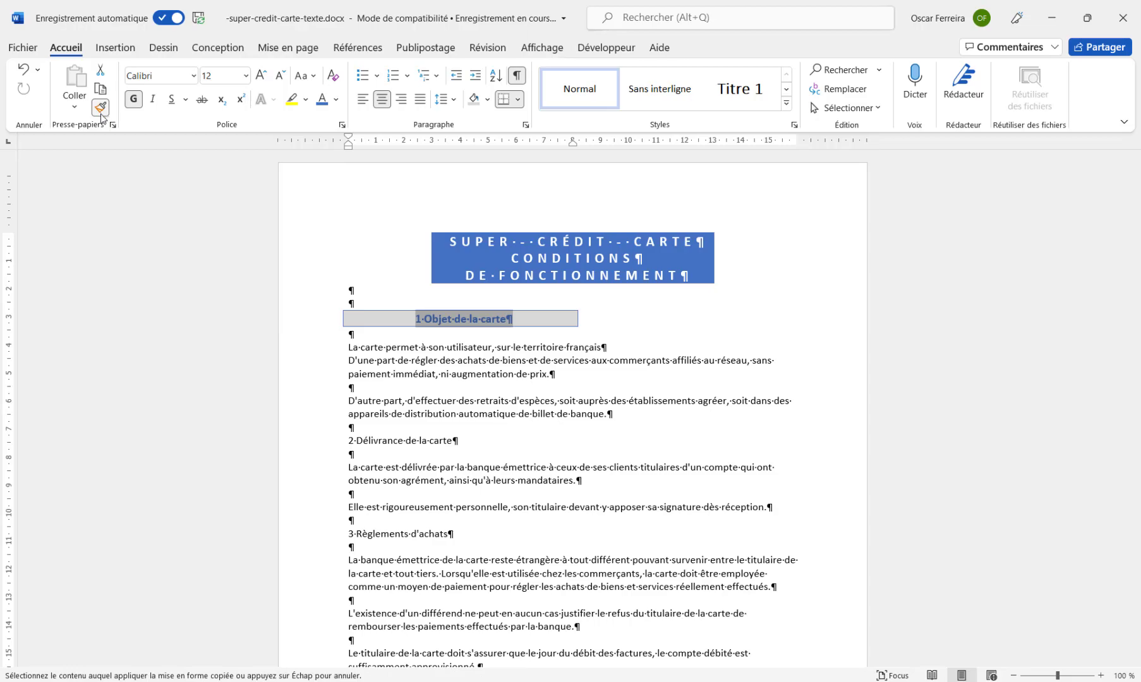
{"action": "left_click", "coordinate": [324, 442]}
{"action": "scroll", "coordinate": [324, 445], "scroll_direction": "down", "scroll_amount": 3}
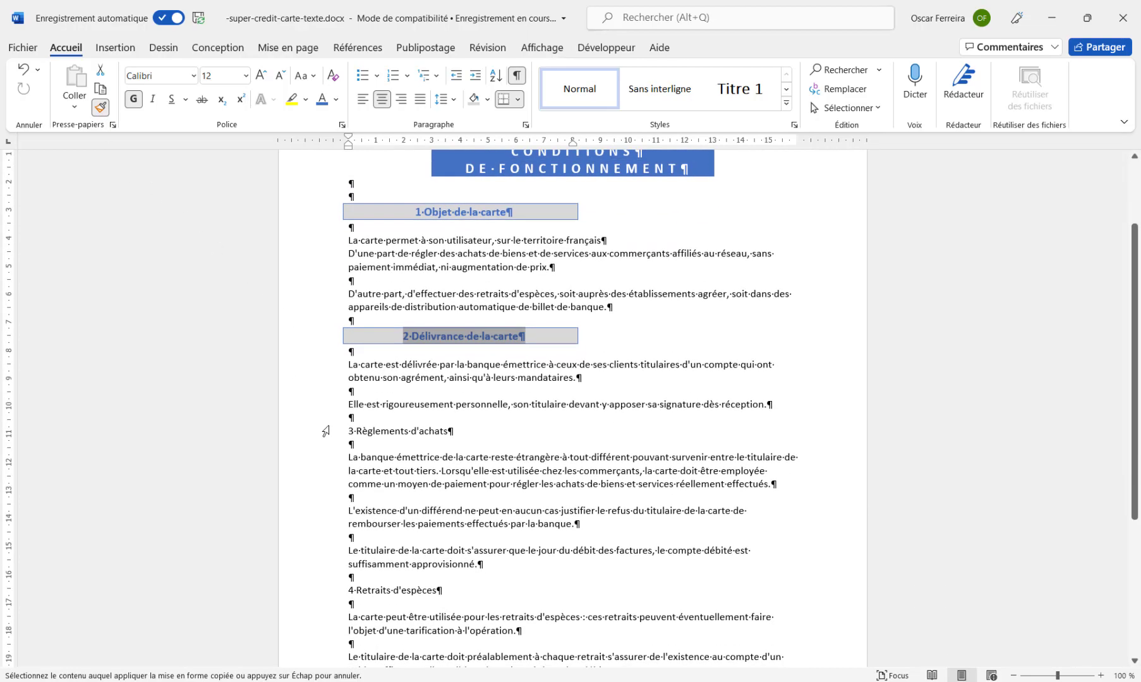
{"action": "left_click", "coordinate": [322, 434]}
{"action": "scroll", "coordinate": [323, 438], "scroll_direction": "down", "scroll_amount": 3}
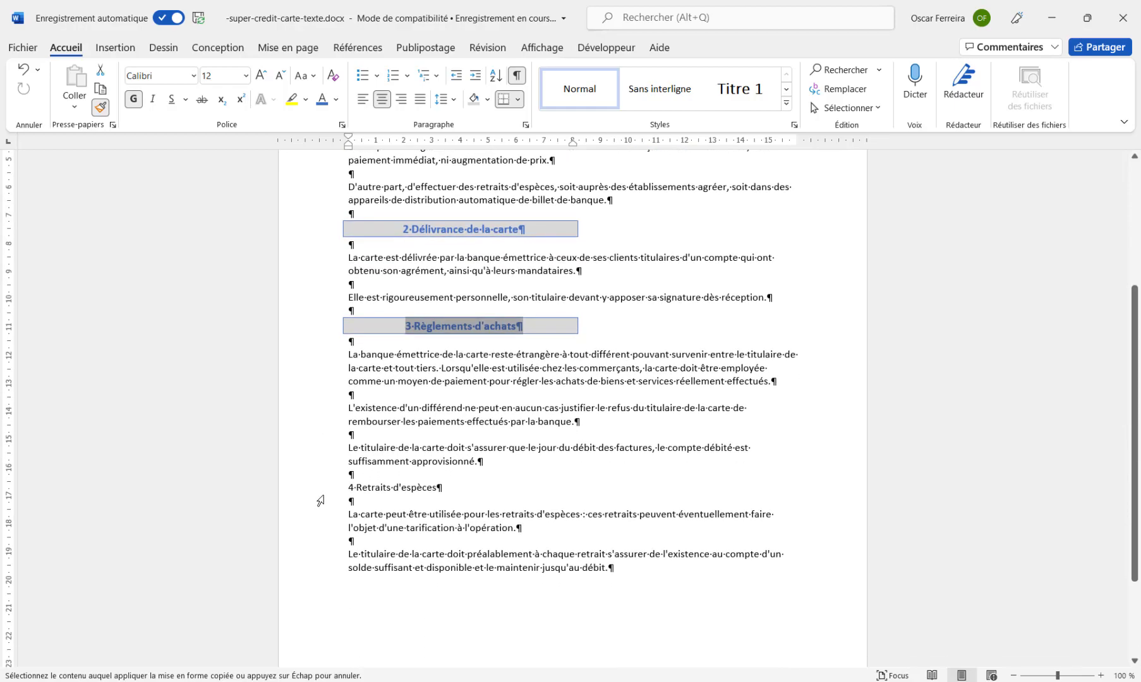
{"action": "left_click", "coordinate": [321, 493]}
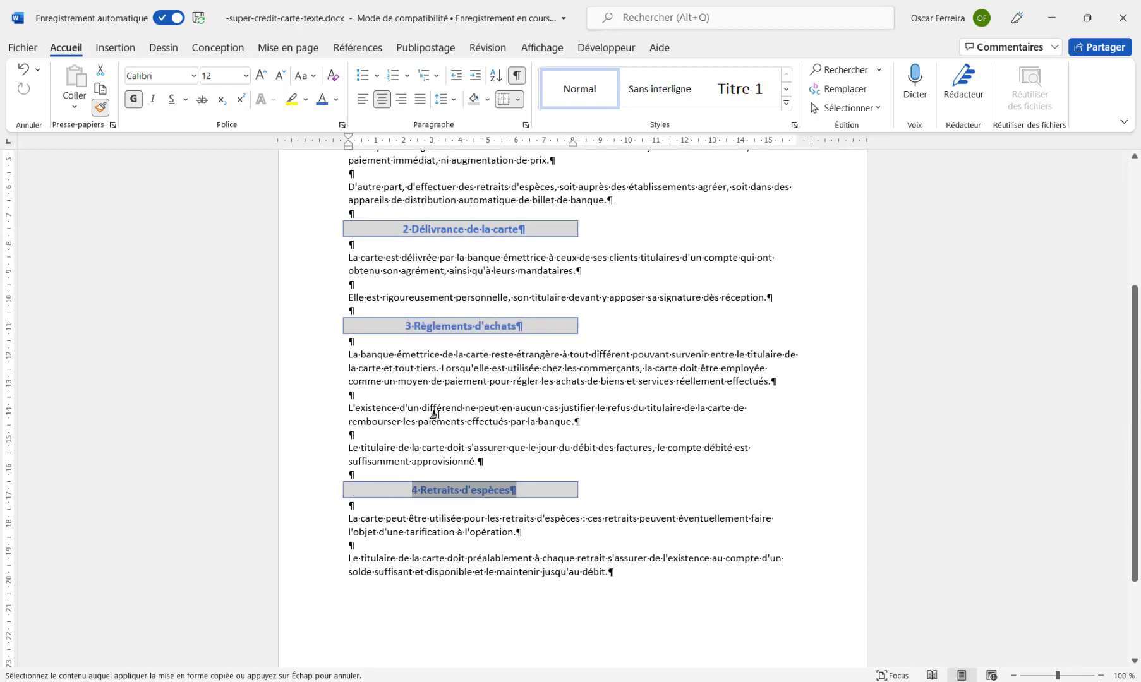
{"action": "left_click", "coordinate": [102, 107]}
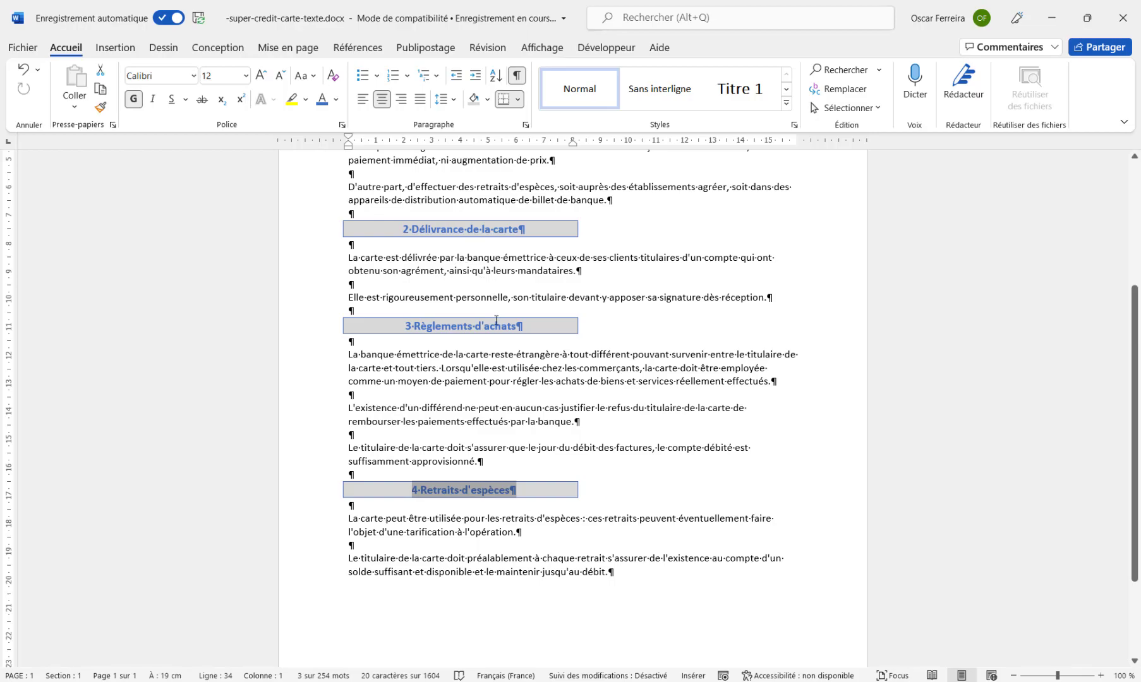
Insert a blank line before the paragraph beginning "D'une part de régler" in section 1.
{"action": "scroll", "coordinate": [495, 320], "scroll_direction": "up", "scroll_amount": 3}
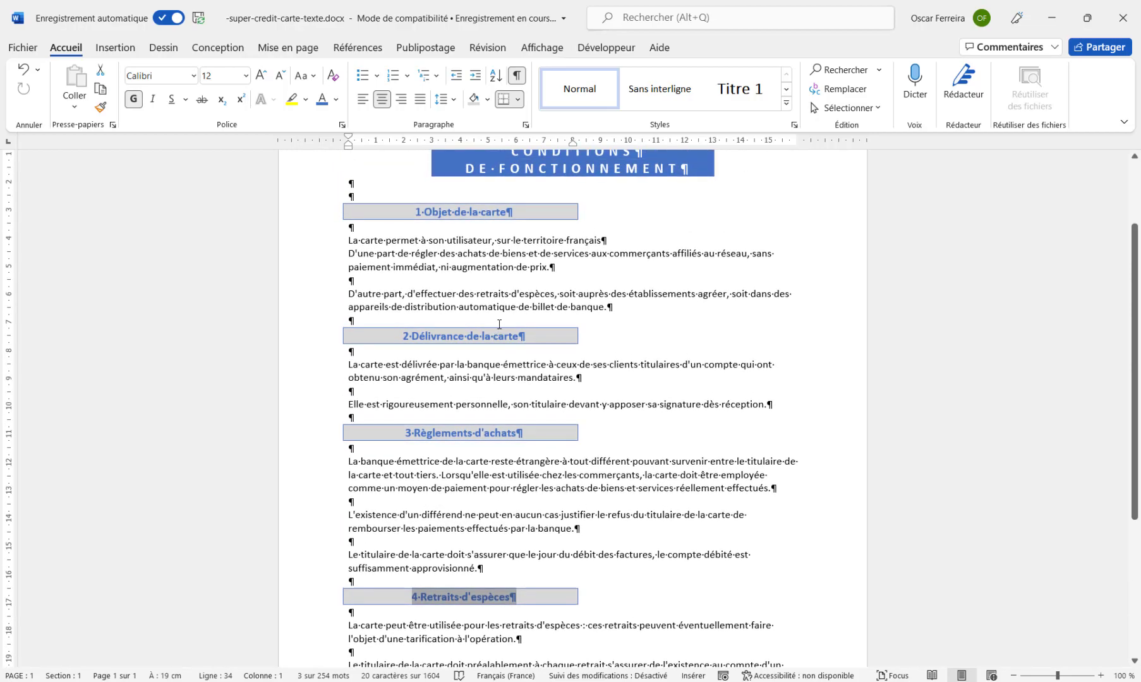
{"action": "left_click", "coordinate": [348, 253]}
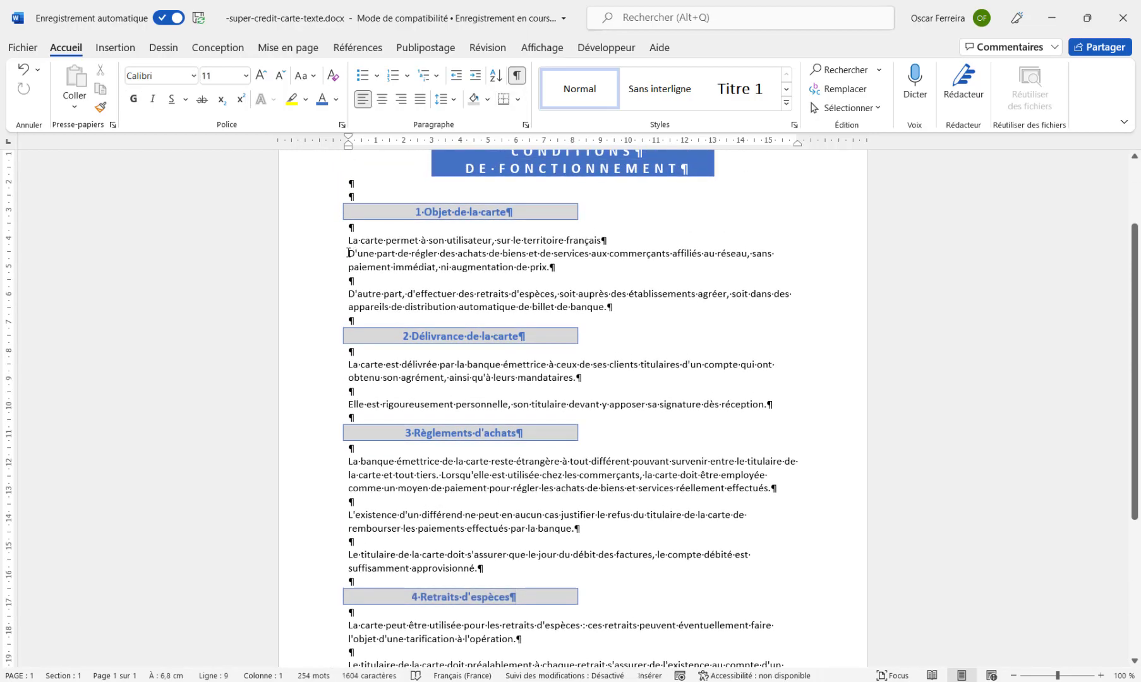
{"action": "key", "text": "Return"}
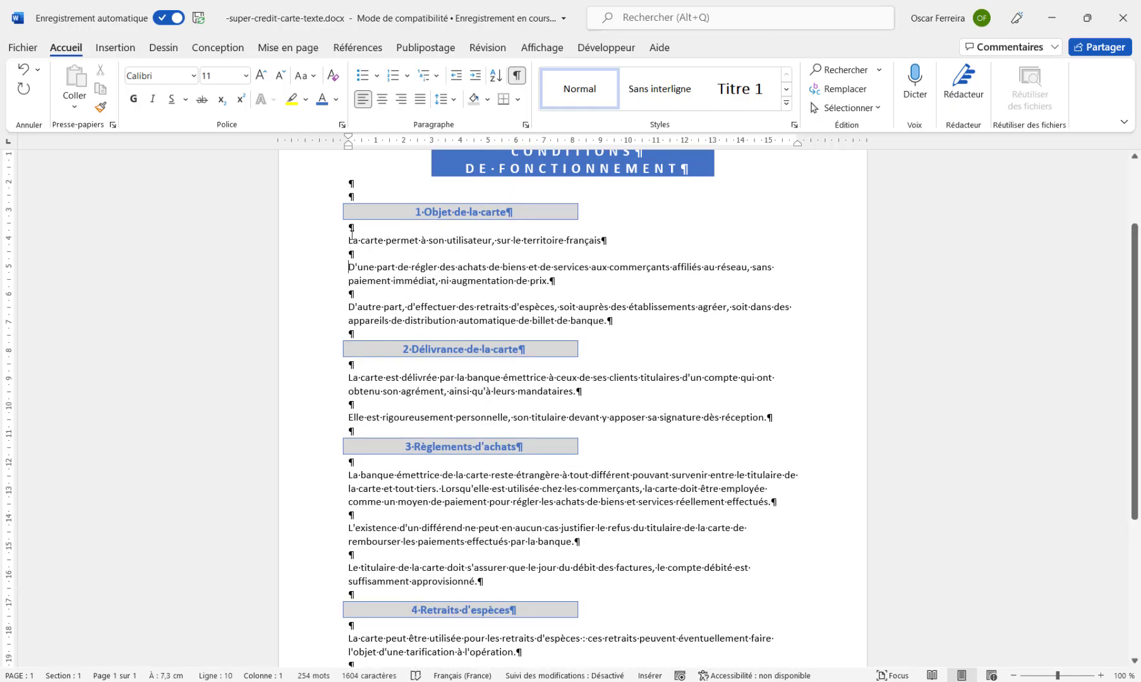
Make the line "La carte permet à son utilisateur, sur le territoire français" bold and blue.
{"action": "left_click", "coordinate": [309, 246]}
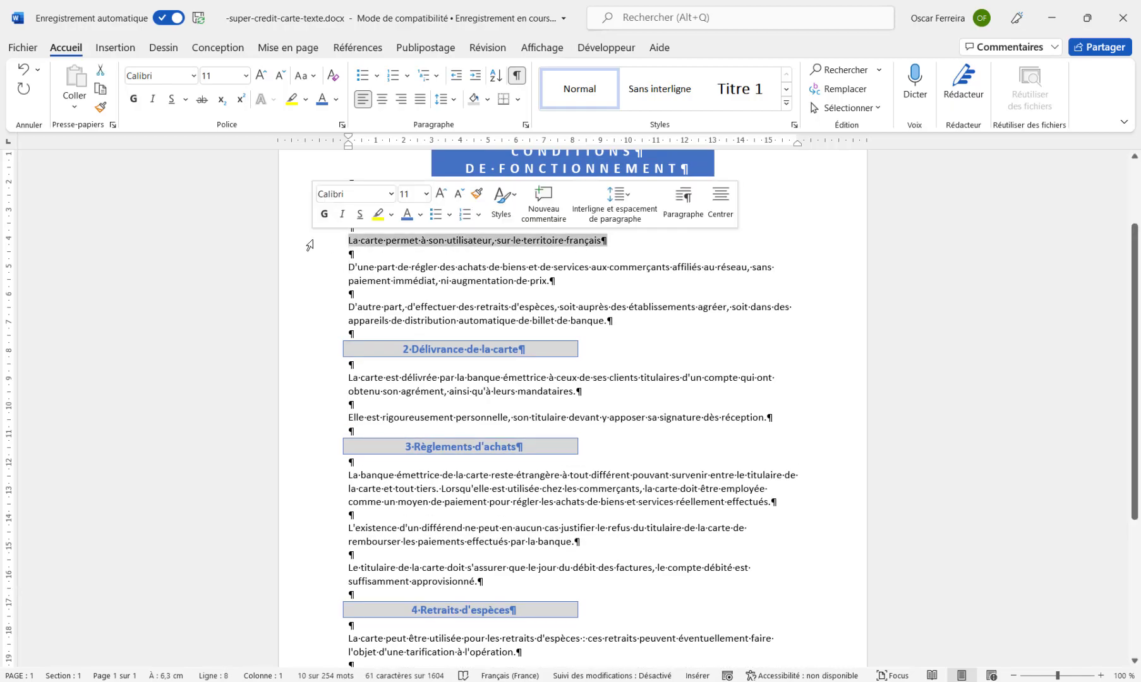
{"action": "left_click", "coordinate": [324, 214]}
{"action": "left_click", "coordinate": [407, 216]}
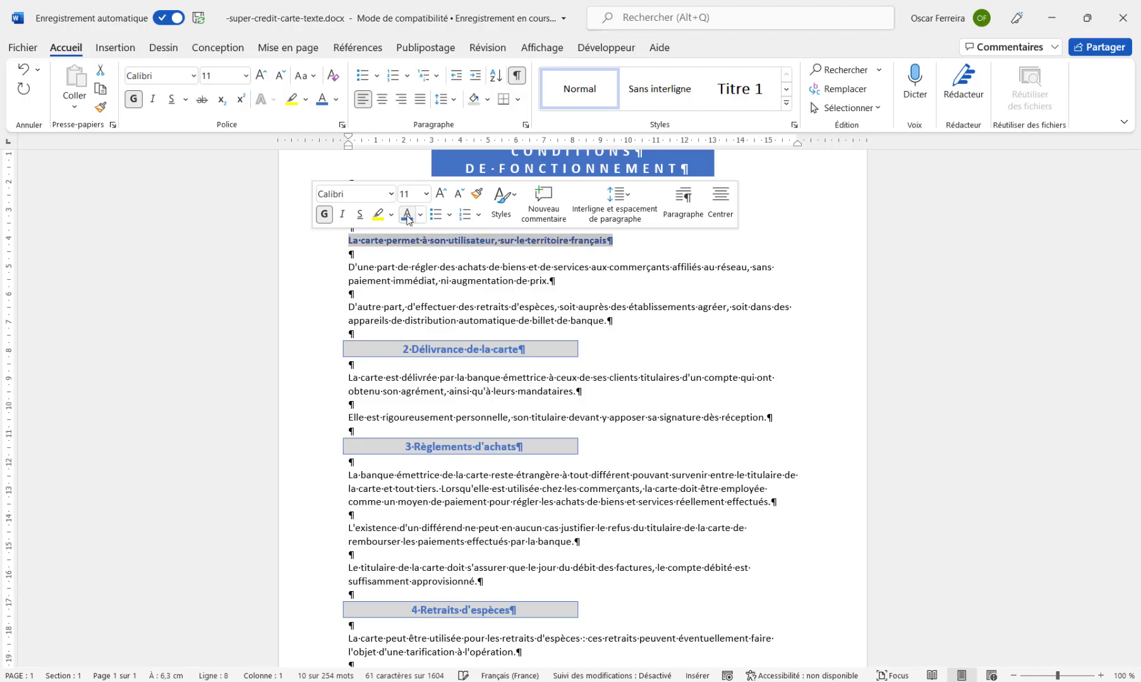
{"action": "left_click", "coordinate": [431, 313]}
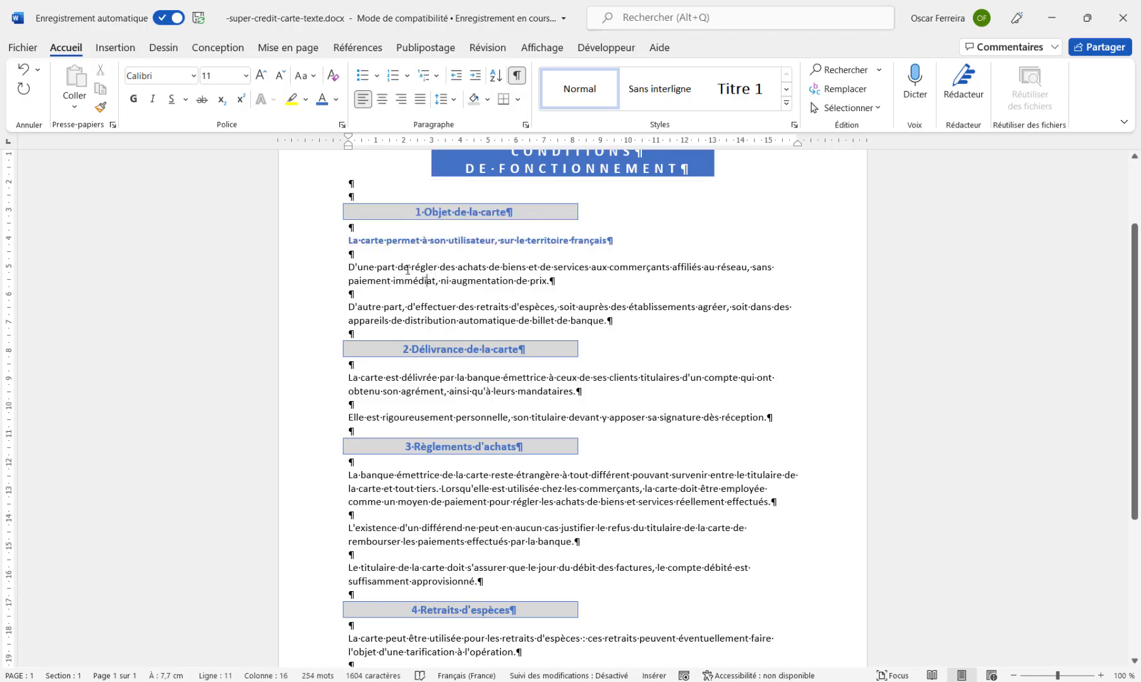
Number the "D'une part" and "D'autre part" paragraphs with the A., B., C. list format.
{"action": "left_click_drag", "start_coordinate": [322, 271], "coordinate": [321, 323]}
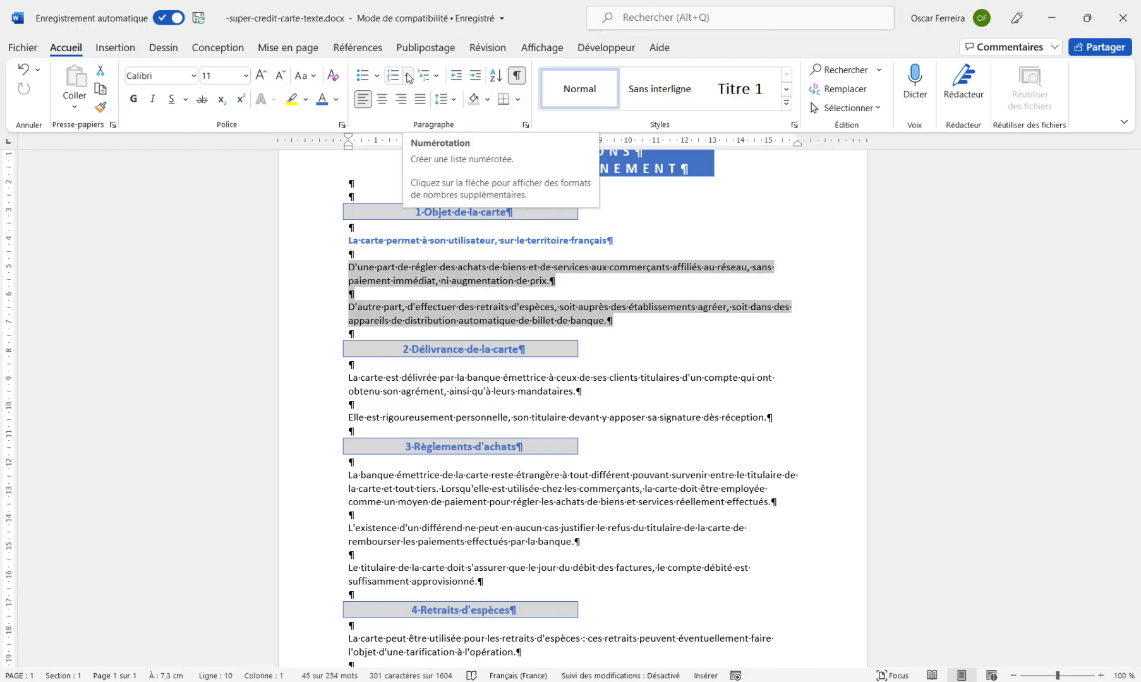
{"action": "left_click", "coordinate": [409, 76]}
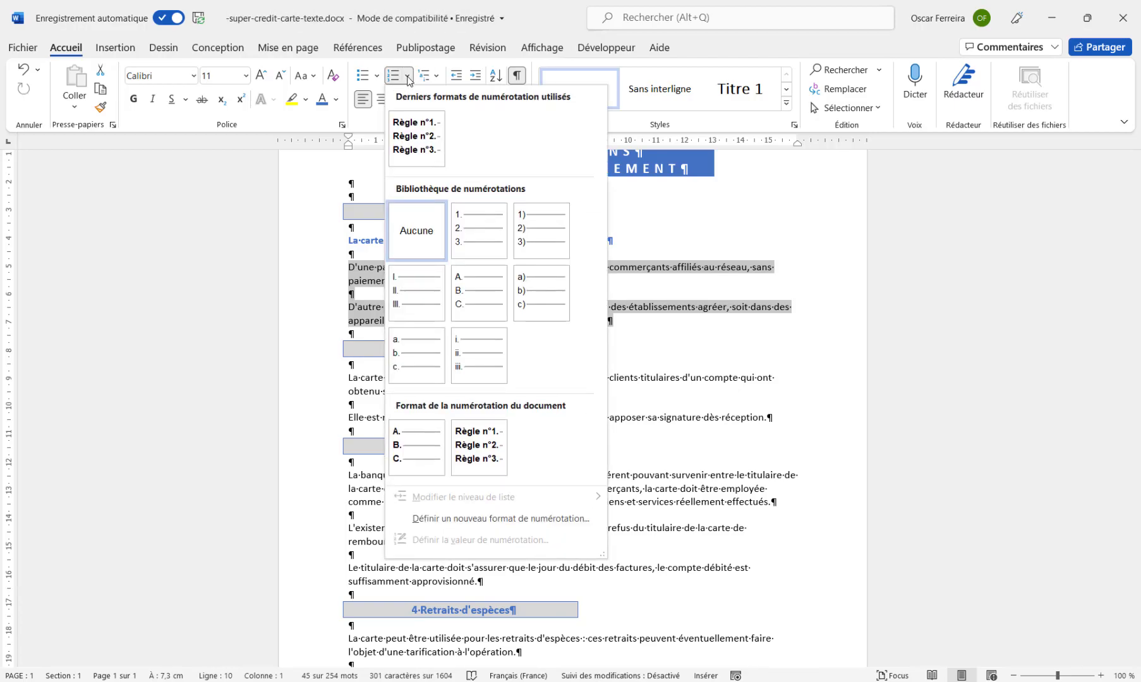
{"action": "left_click", "coordinate": [482, 292]}
Make only the list letters A. and B. in section 1 bold.
{"action": "left_click", "coordinate": [365, 274]}
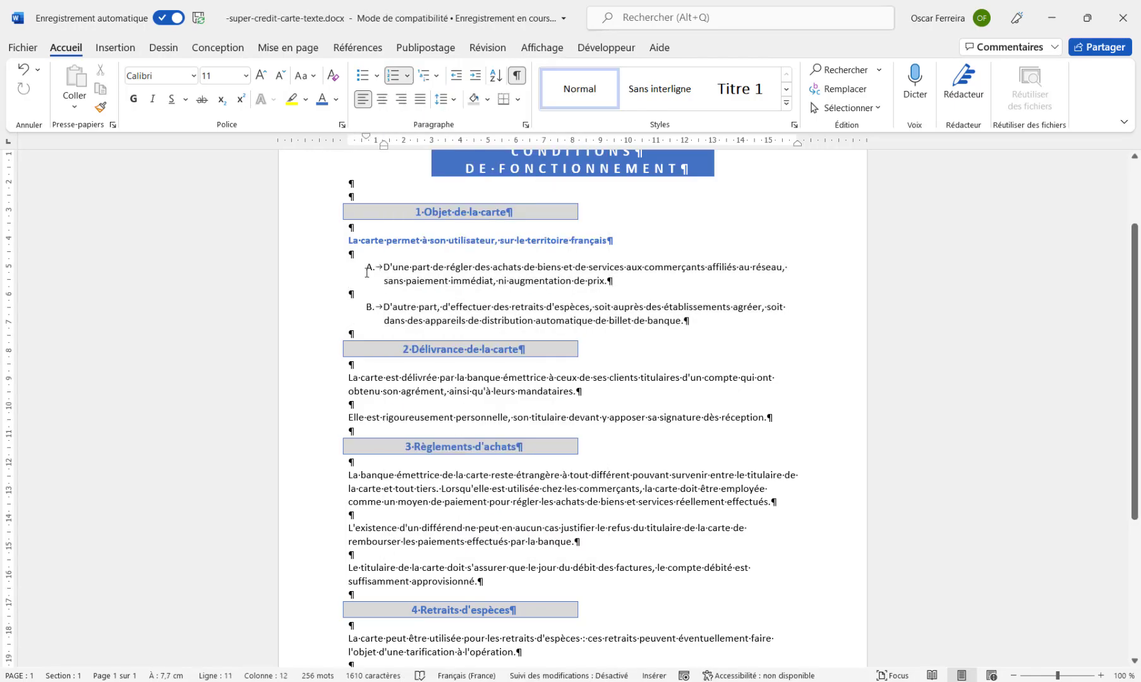
{"action": "left_click", "coordinate": [369, 267]}
{"action": "left_click", "coordinate": [133, 99]}
Start a new number format with the style 1, 2, 3, … for the three paragraphs under "3 Règlements d'achats".
{"action": "scroll", "coordinate": [404, 272], "scroll_direction": "down", "scroll_amount": 2}
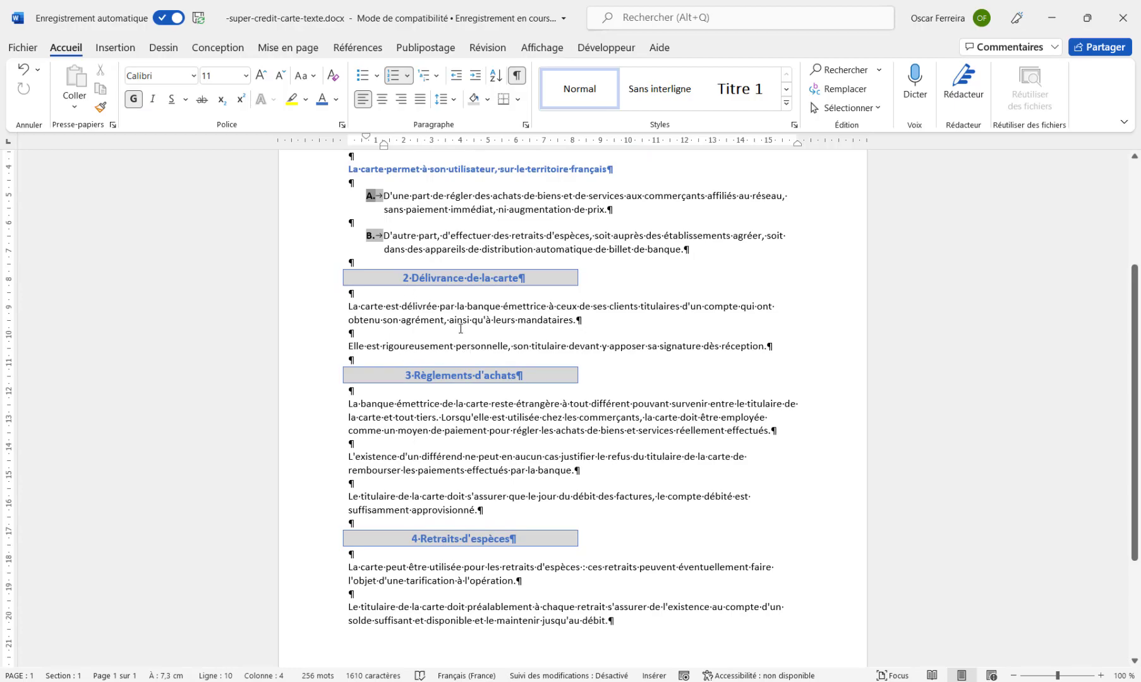
{"action": "scroll", "coordinate": [461, 329], "scroll_direction": "down", "scroll_amount": 2}
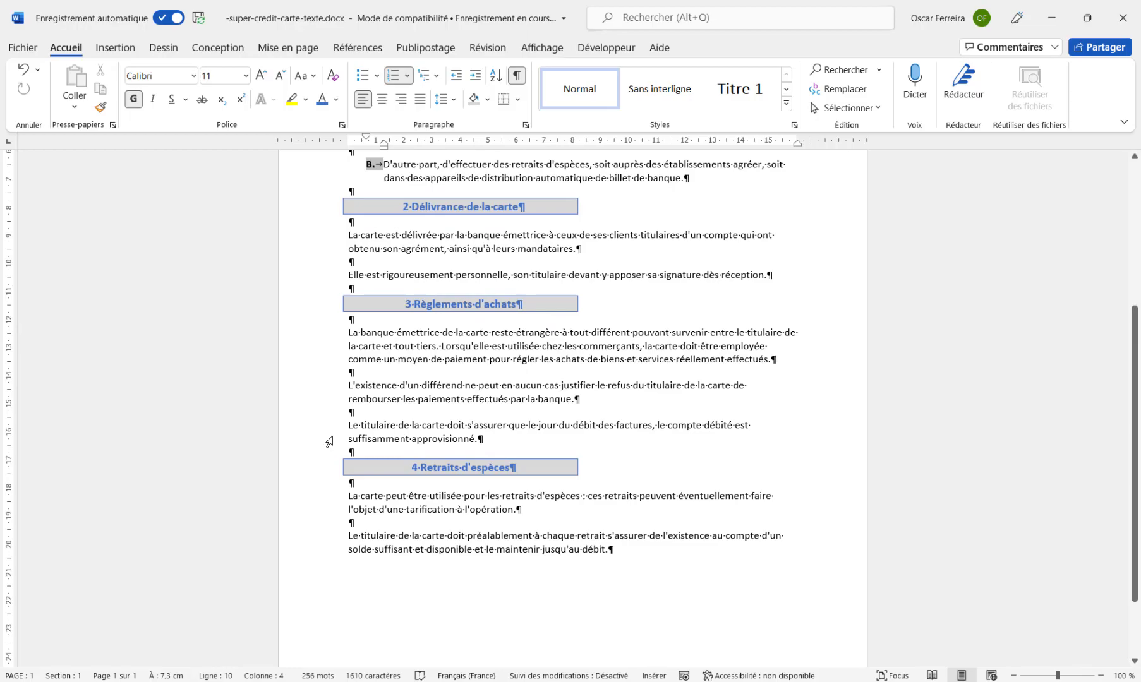
{"action": "left_click_drag", "start_coordinate": [323, 333], "coordinate": [319, 439]}
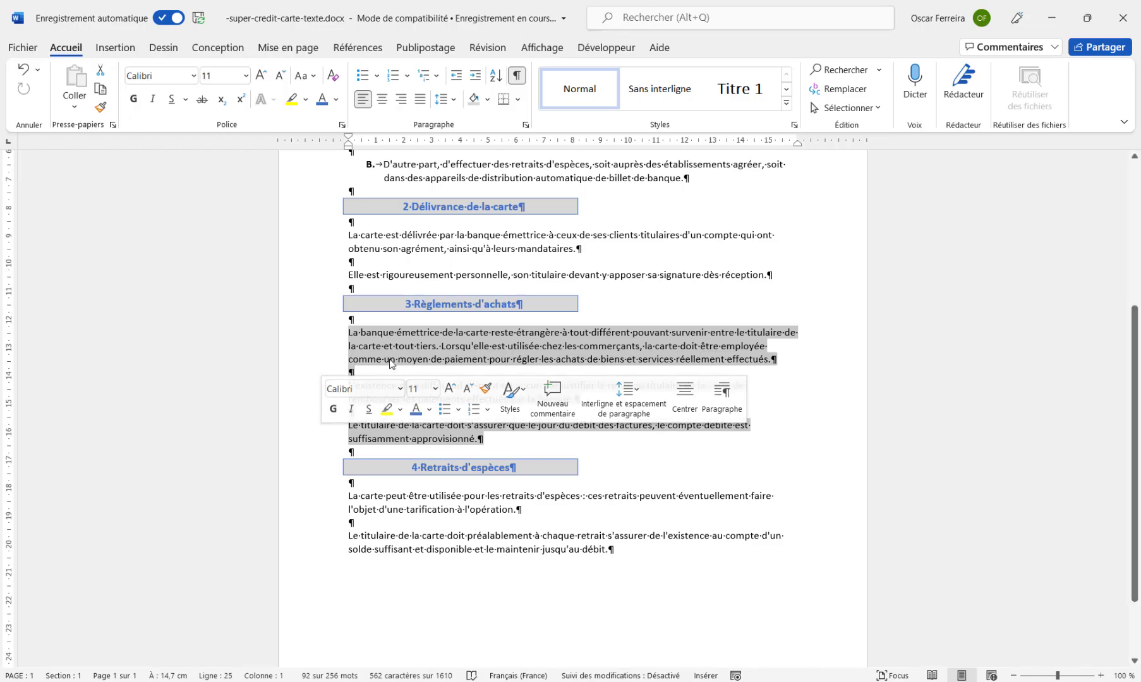
{"action": "left_click", "coordinate": [408, 76]}
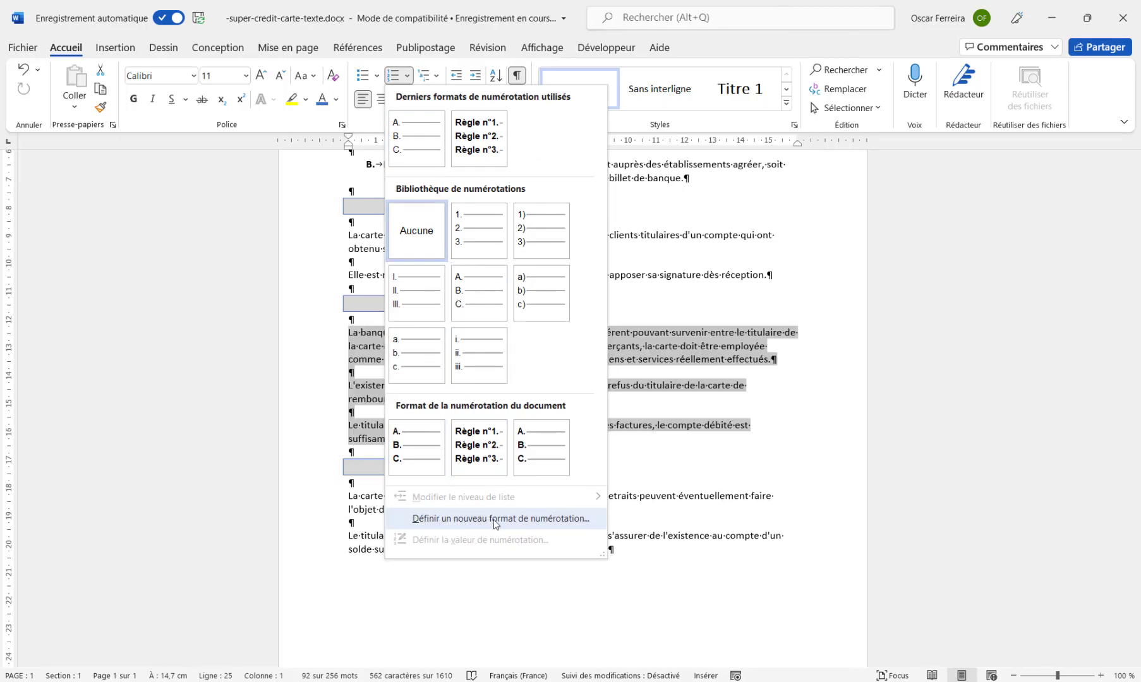
{"action": "left_click", "coordinate": [521, 521]}
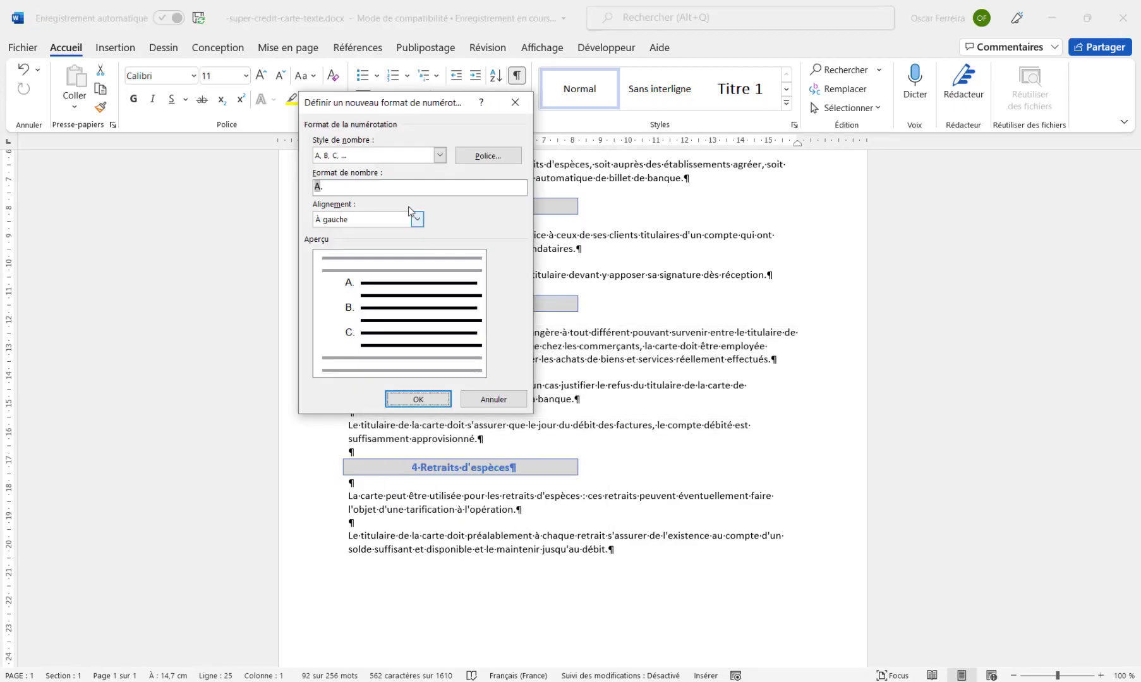
{"action": "left_click", "coordinate": [358, 159]}
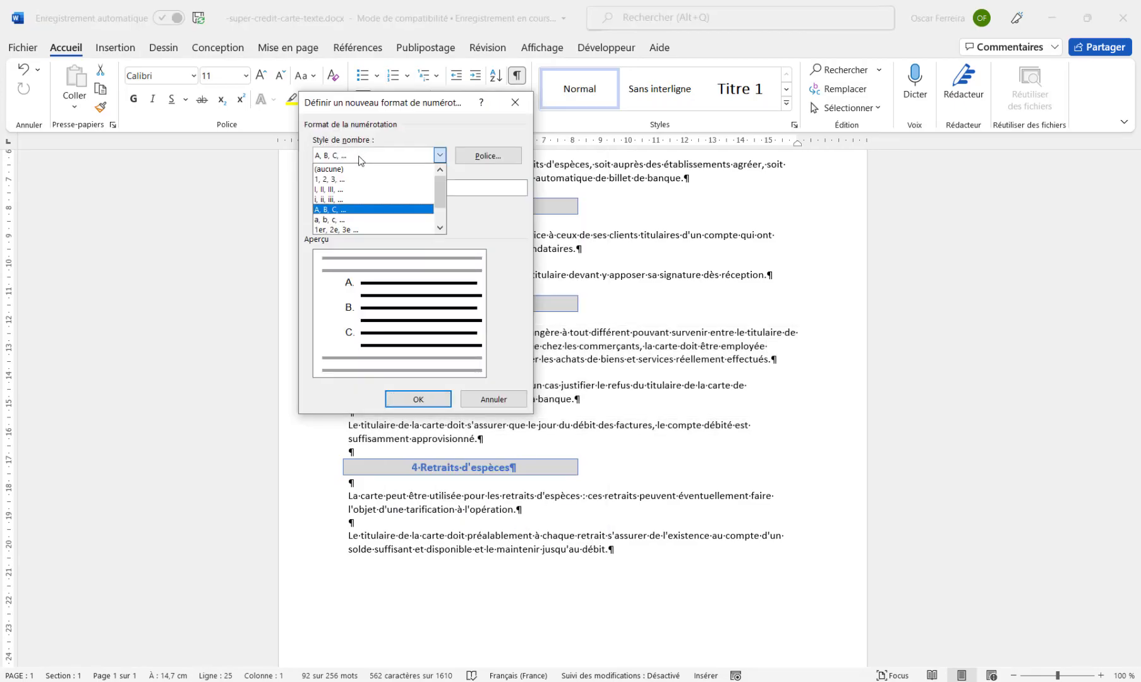
{"action": "left_click", "coordinate": [348, 180]}
Put "Règle n°" before the number in the number format and apply it to the selected paragraphs.
{"action": "left_click", "coordinate": [316, 186]}
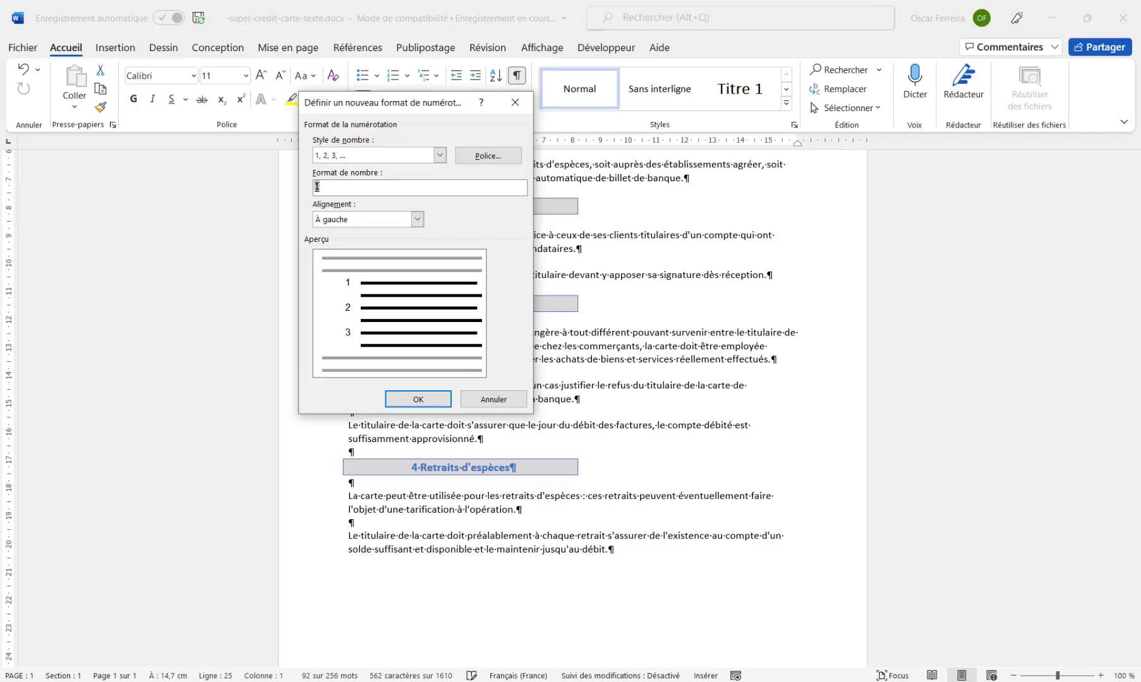
{"action": "type", "text": "Règle n"}
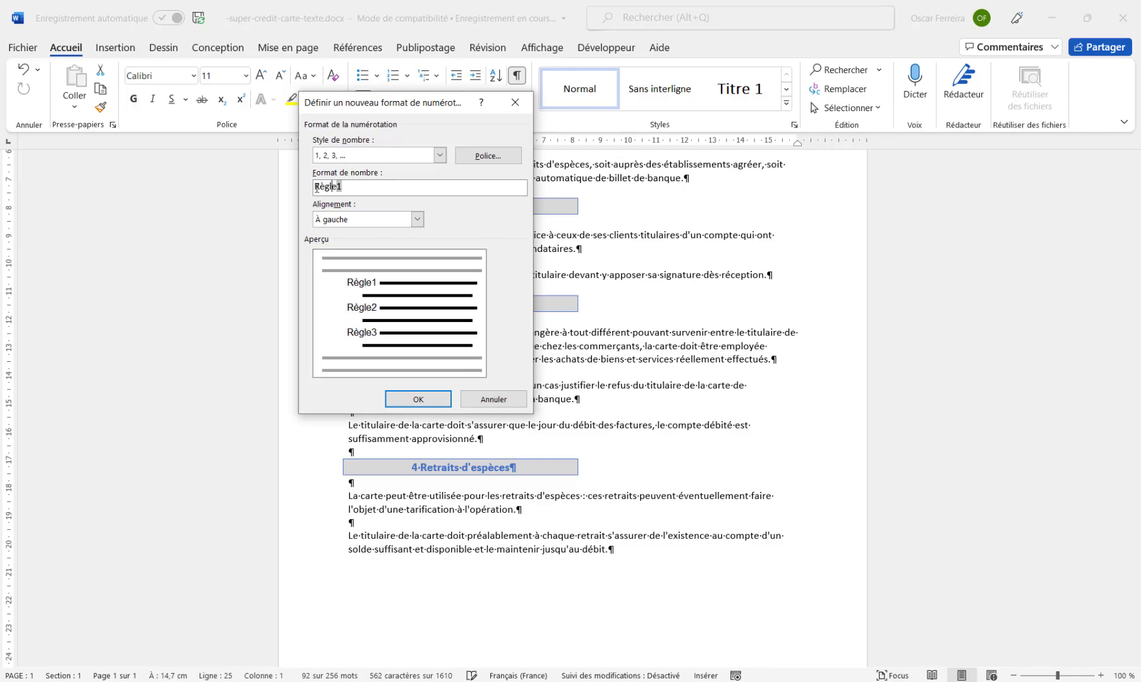
{"action": "type", "text": "°"}
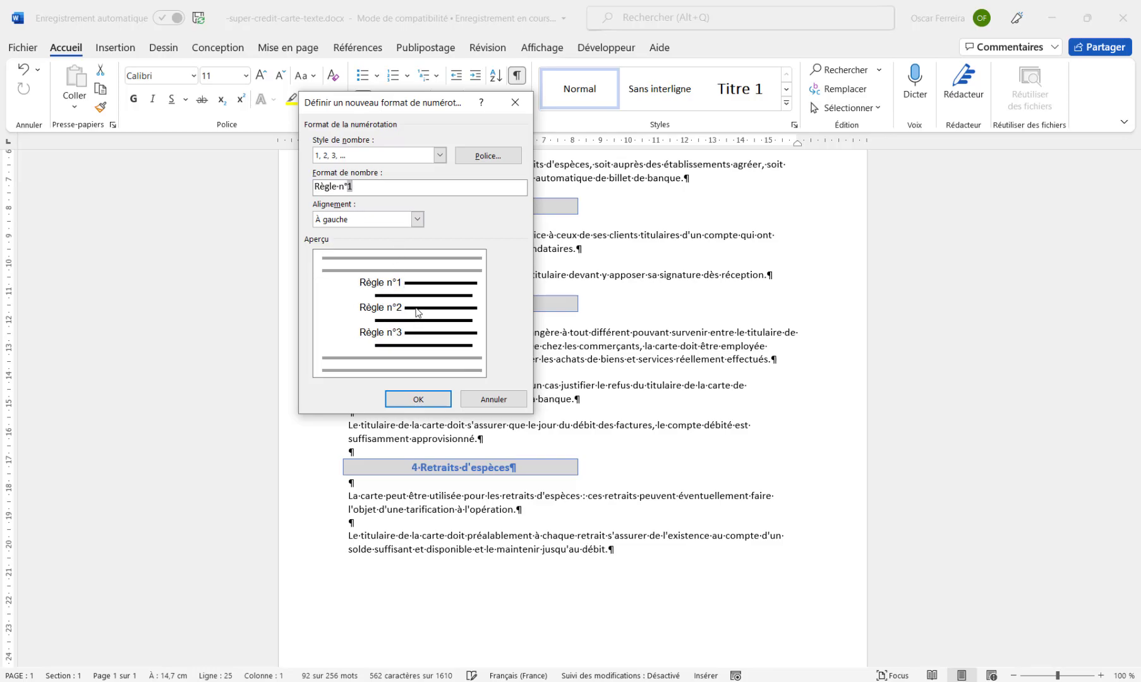
{"action": "left_click_drag", "start_coordinate": [426, 106], "coordinate": [237, 97]}
{"action": "left_click", "coordinate": [227, 388]}
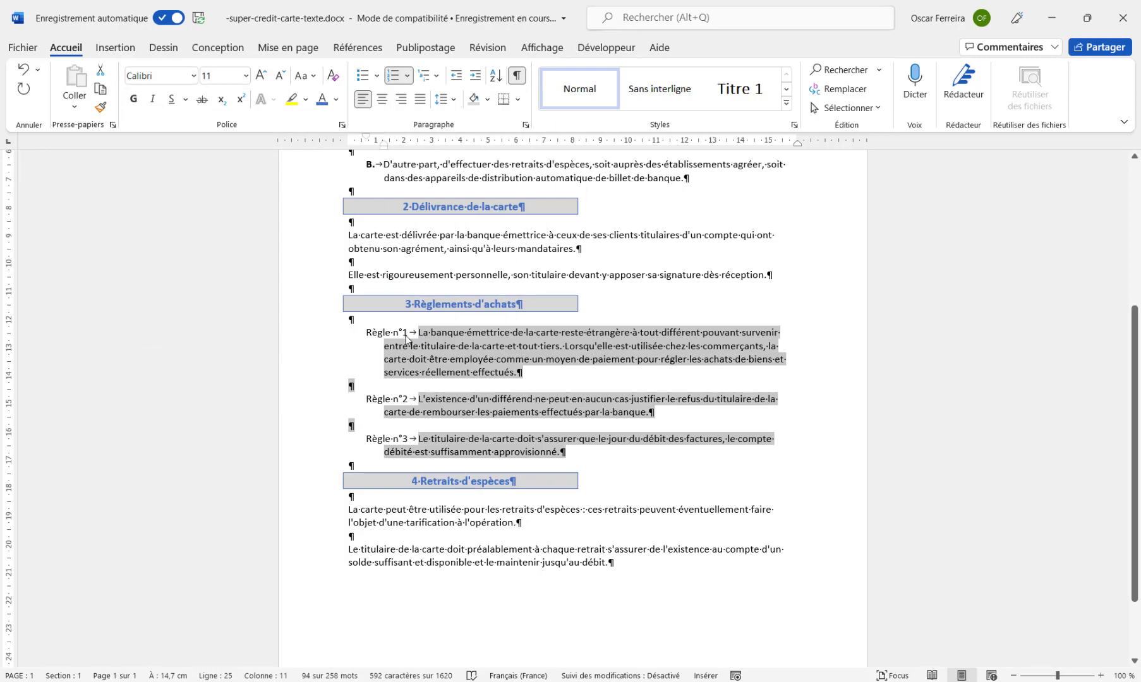
Add an empty numbered item directly below the "Règle n°3" paragraph.
{"action": "left_click", "coordinate": [562, 453]}
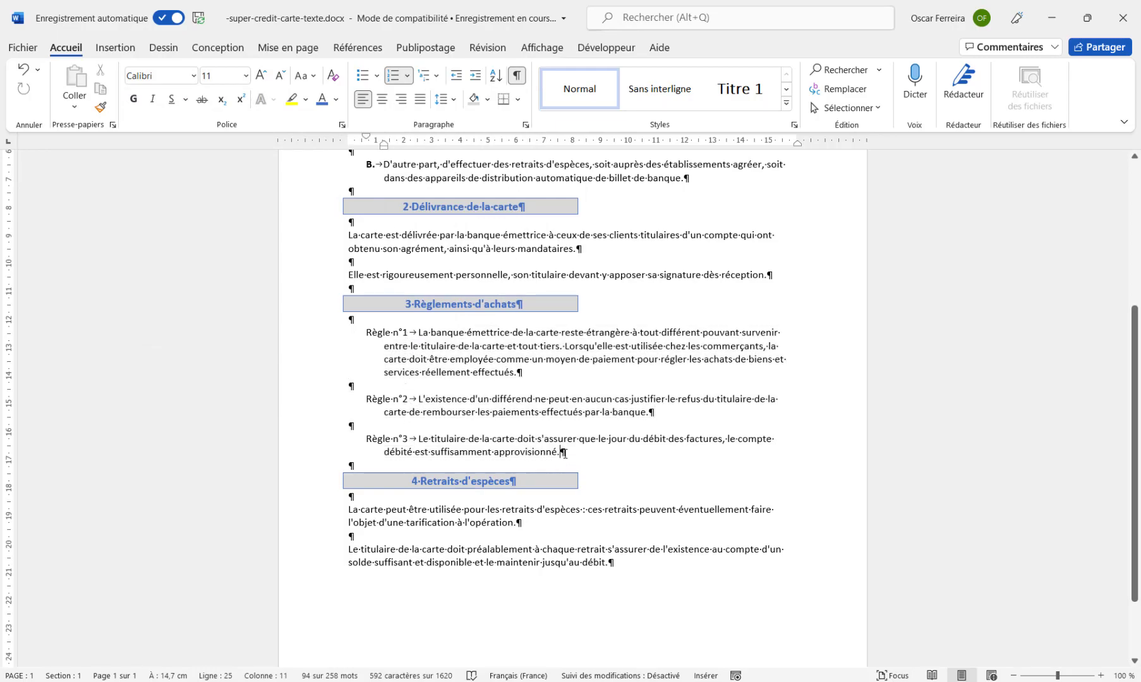
{"action": "key", "text": "Return"}
{"action": "key", "text": "Return"}
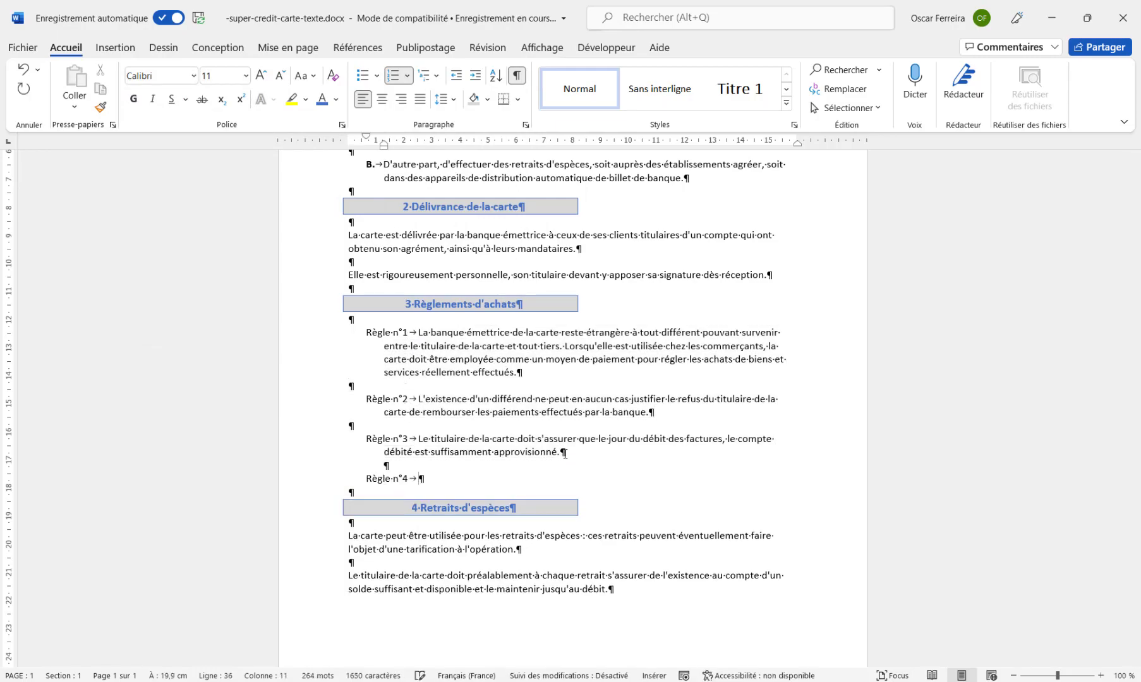
{"action": "key", "text": "BackSpace"}
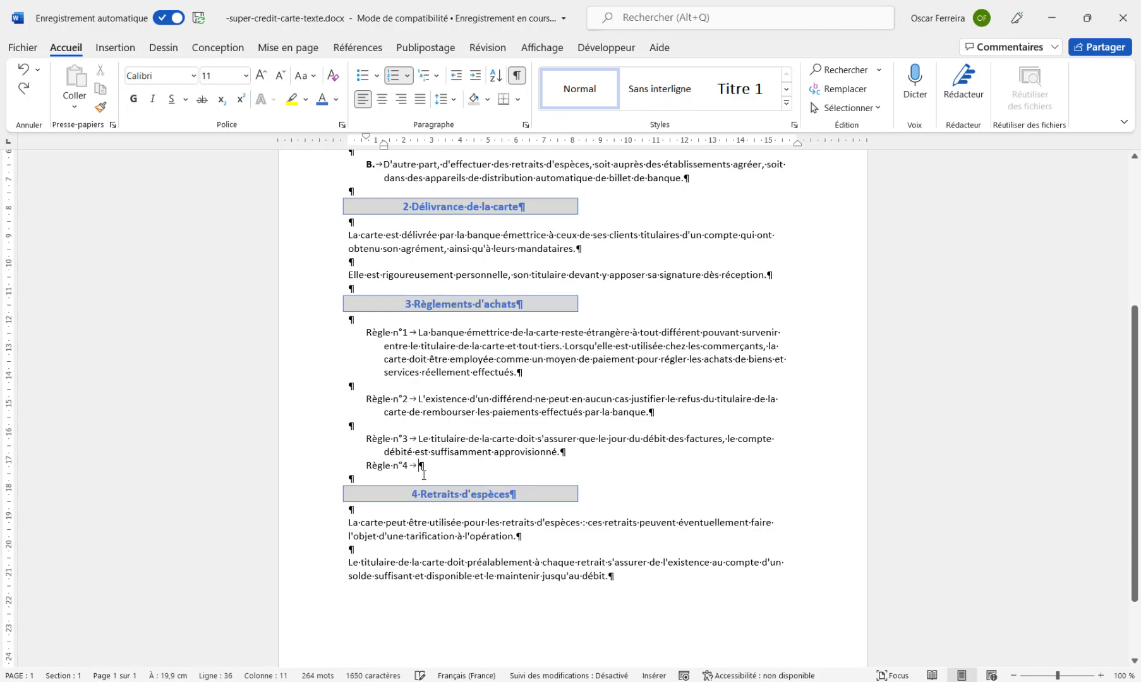
Remove the empty item below "Règle n°3" and make only the "Règle n°" labels in section 3 bold.
{"action": "key", "text": "BackSpace"}
{"action": "key", "text": "BackSpace"}
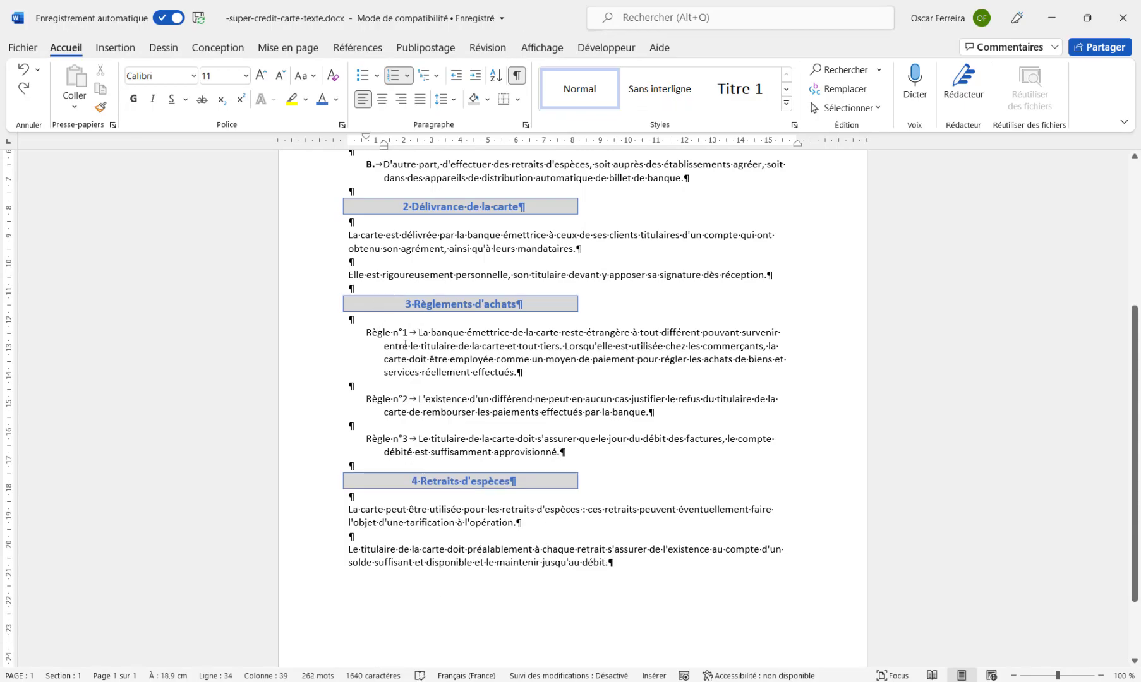
{"action": "left_click", "coordinate": [378, 333]}
{"action": "left_click", "coordinate": [133, 98]}
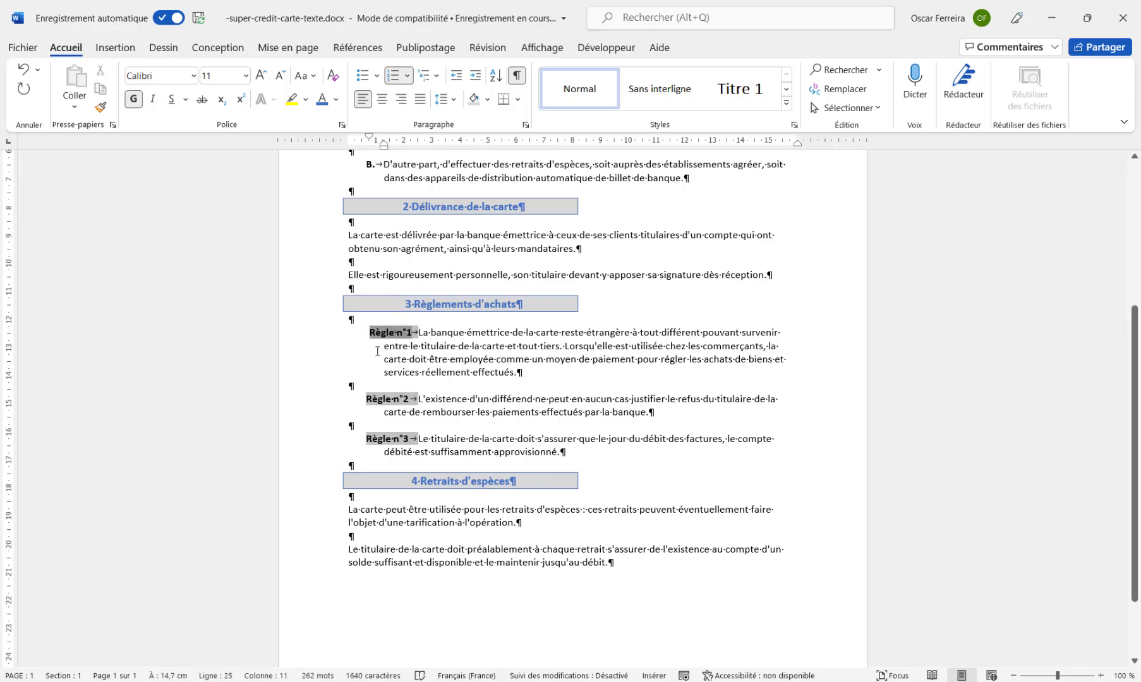
Set the section 3 rule paragraphs to a 0 cm first-line indent and a 2.5 cm hanging indent.
{"action": "left_click_drag", "start_coordinate": [301, 323], "coordinate": [301, 465]}
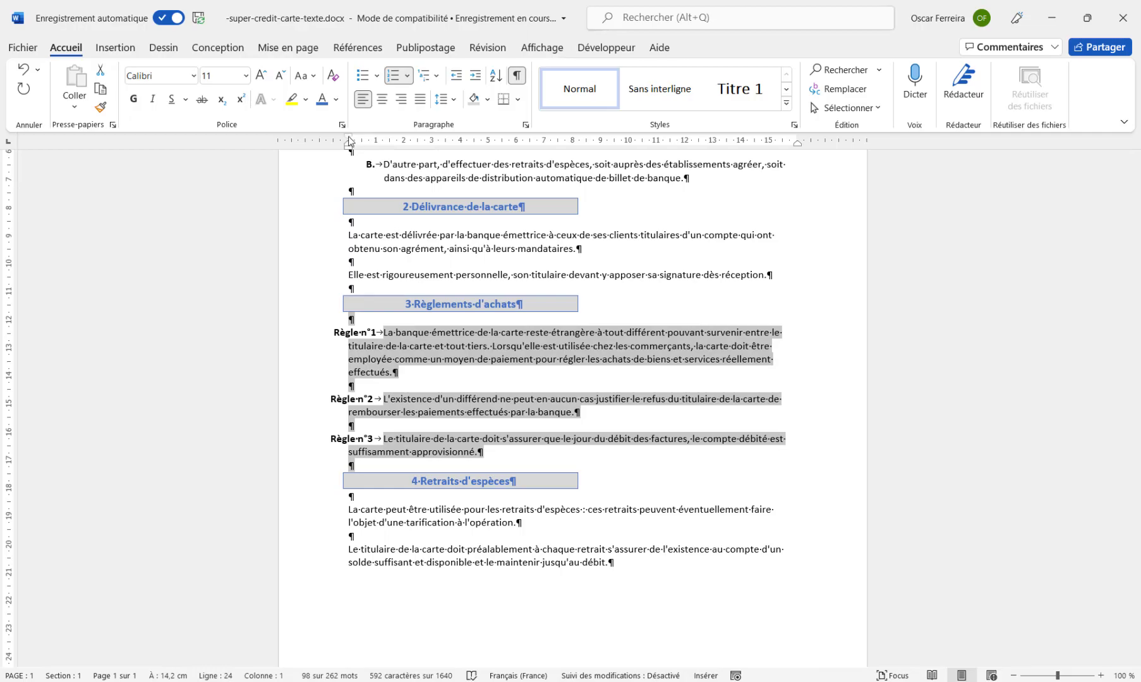
{"action": "left_click", "coordinate": [349, 139]}
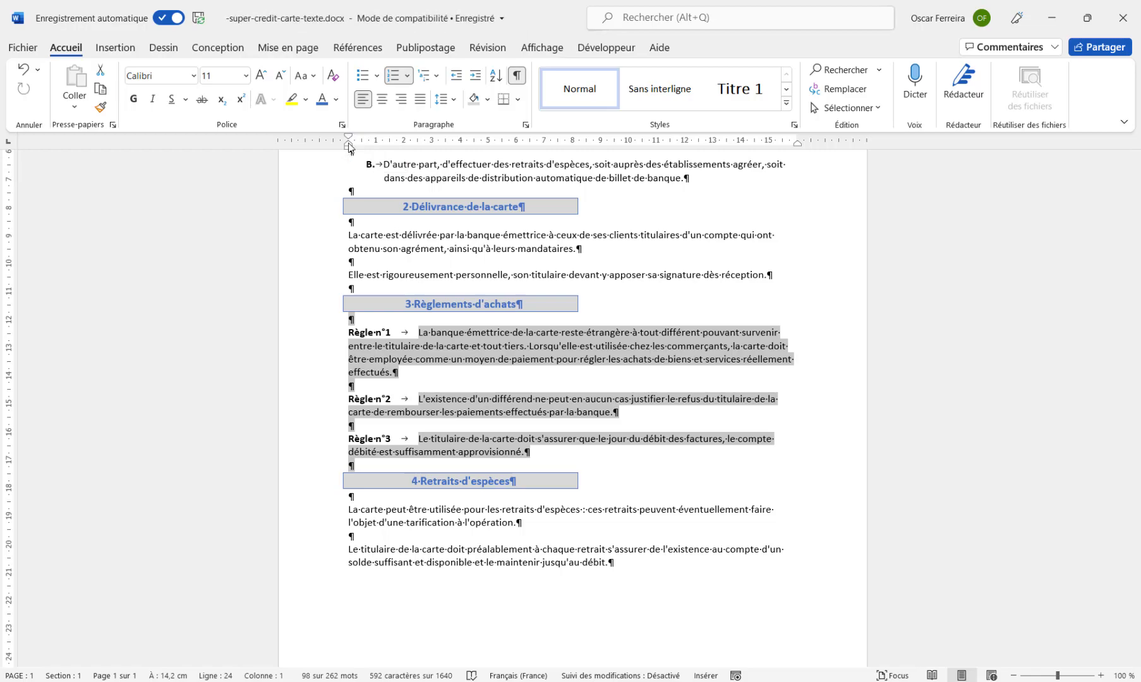
{"action": "mouse_move", "coordinate": [349, 147]}
{"action": "left_mouse_down"}
{"action": "mouse_move", "coordinate": [438, 171]}
{"action": "mouse_move", "coordinate": [398, 169]}
{"action": "mouse_move", "coordinate": [434, 171]}
{"action": "mouse_move", "coordinate": [419, 171]}
{"action": "left_mouse_up"}
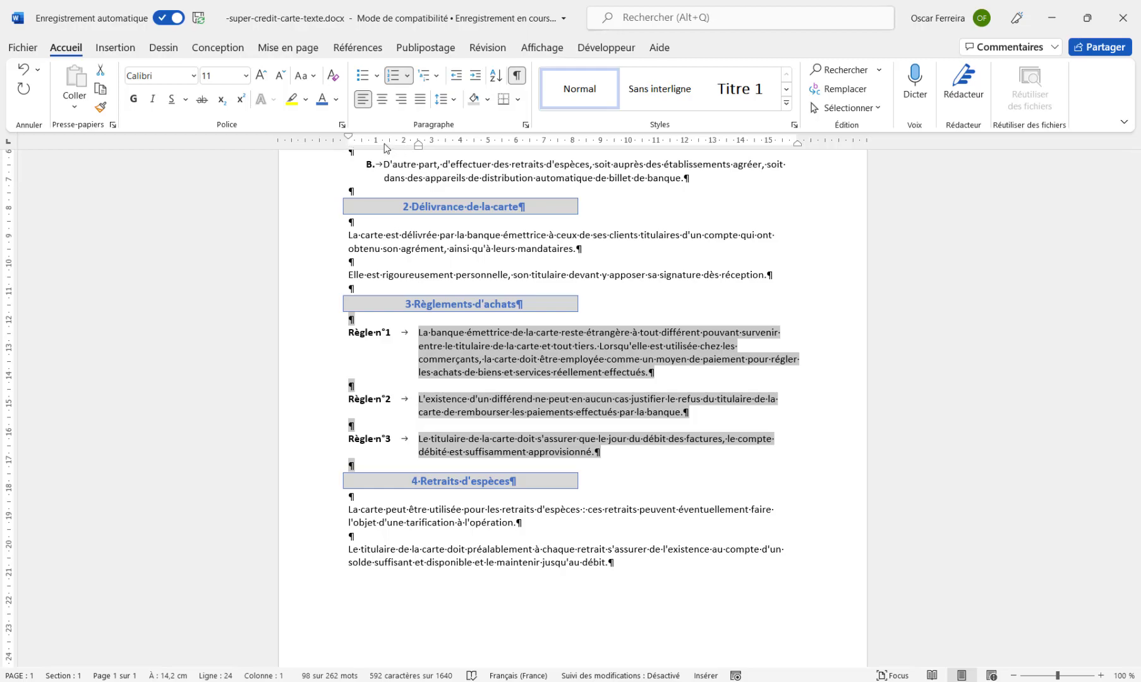
{"action": "left_click_drag", "start_coordinate": [420, 147], "coordinate": [419, 147]}
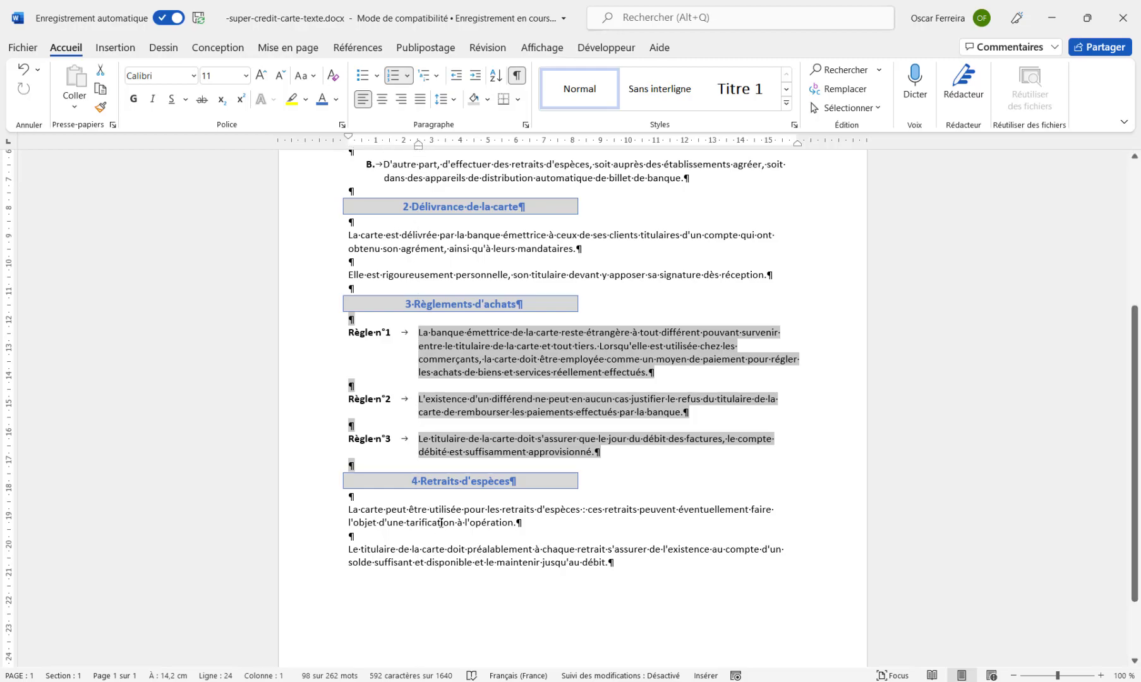
Number the two paragraphs under "4 Retraits d'espèces" with the A., B., C. format and make only their letters bold.
{"action": "left_click_drag", "start_coordinate": [323, 513], "coordinate": [323, 567]}
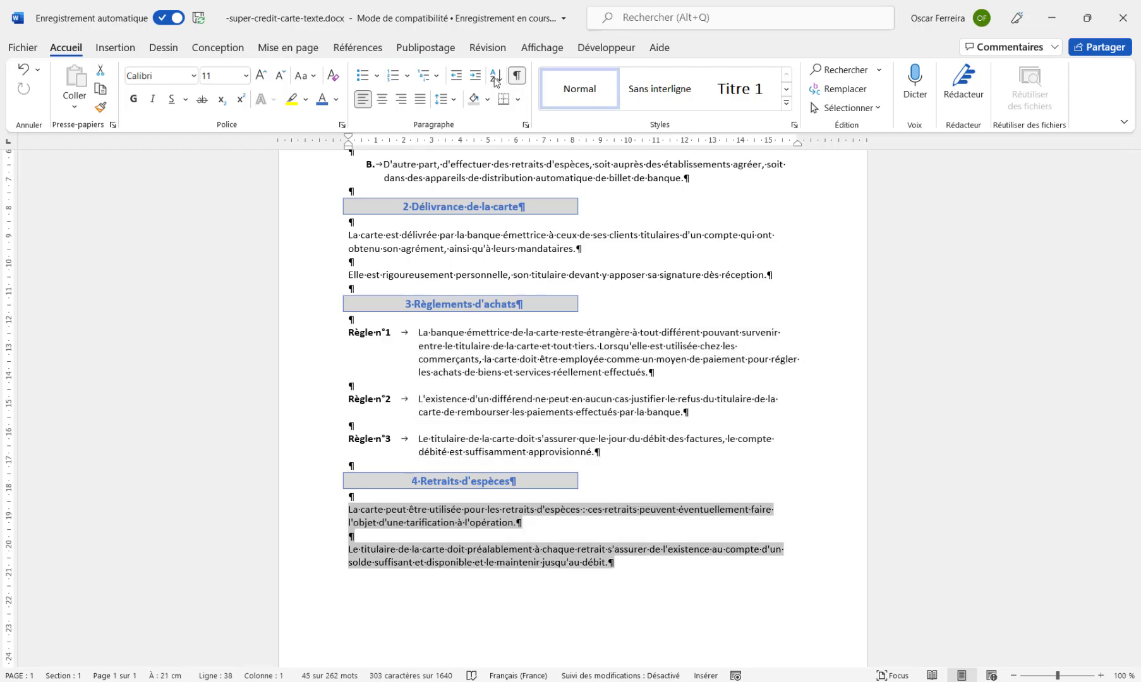
{"action": "left_click", "coordinate": [407, 76]}
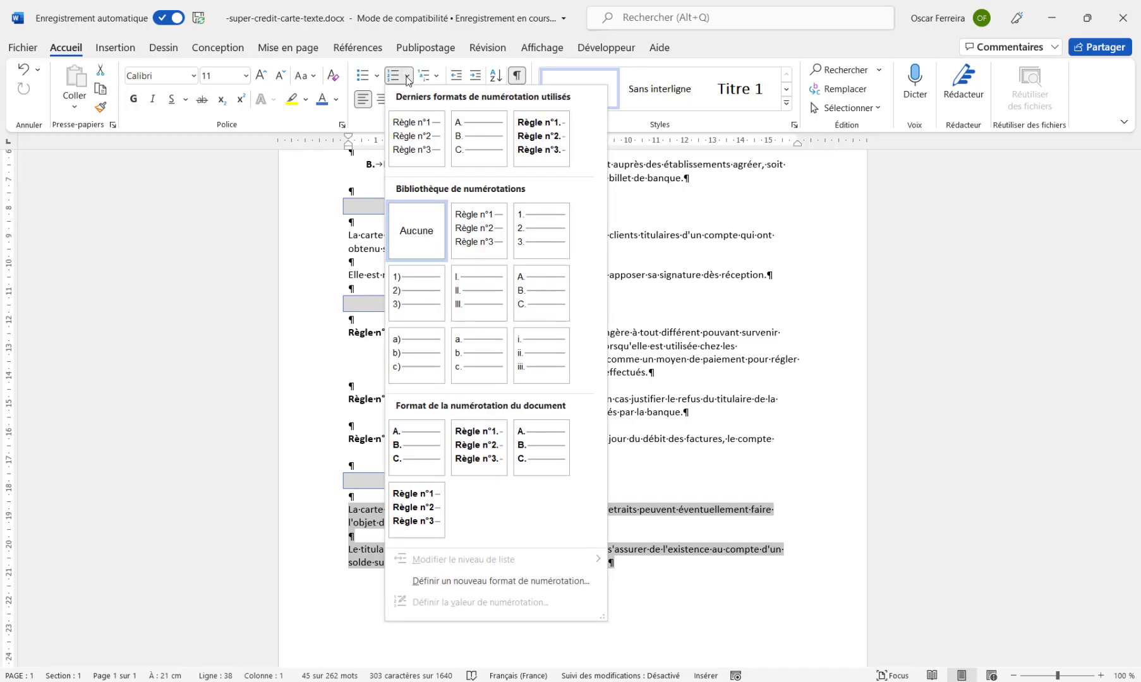
{"action": "left_click", "coordinate": [531, 302]}
{"action": "left_click", "coordinate": [371, 509]}
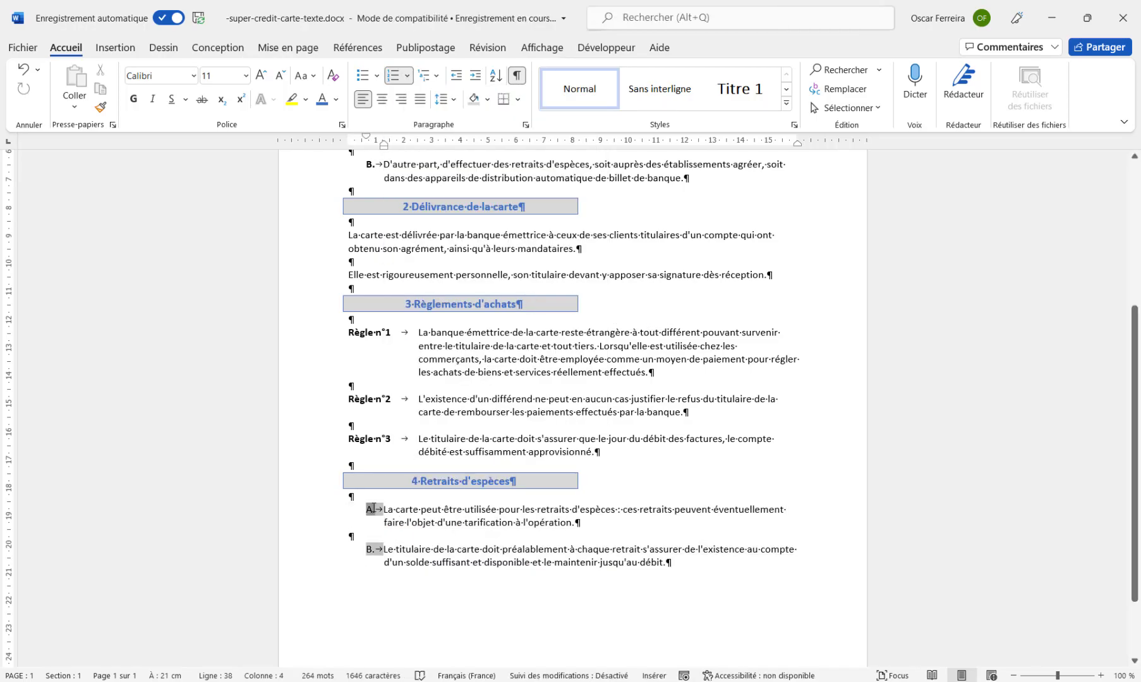
{"action": "left_click", "coordinate": [416, 572]}
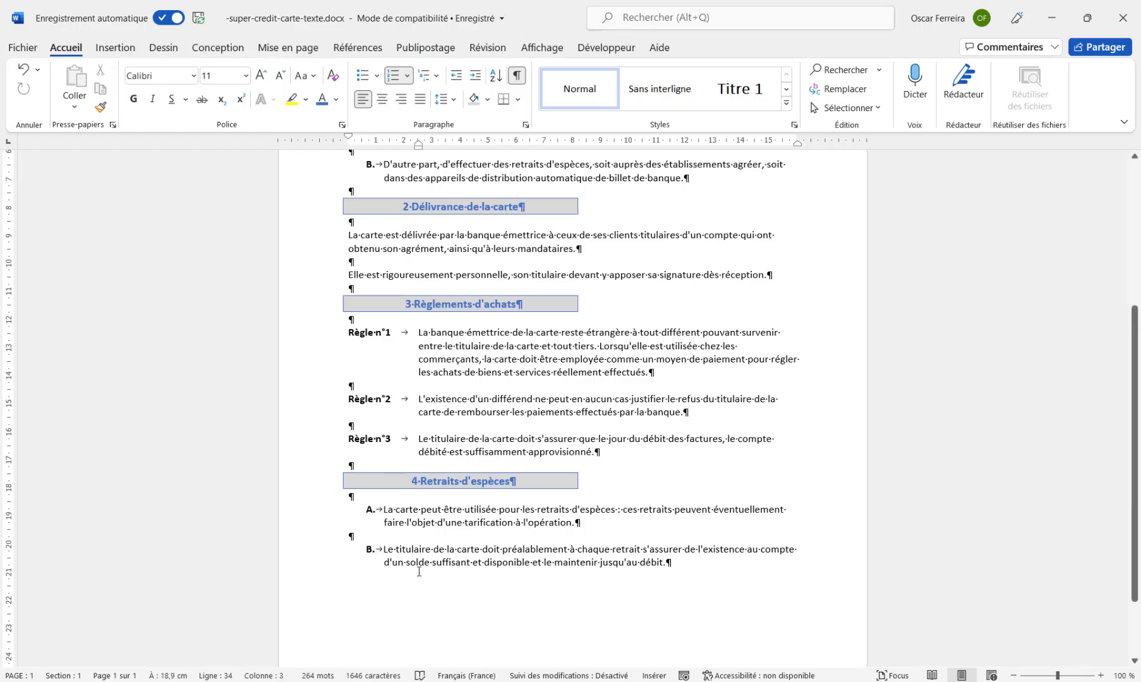
Set the section 4 lettered list to a 1.5 cm first-line indent and a 2.5 cm hanging indent.
{"action": "scroll", "coordinate": [420, 549], "scroll_direction": "up", "scroll_amount": 3}
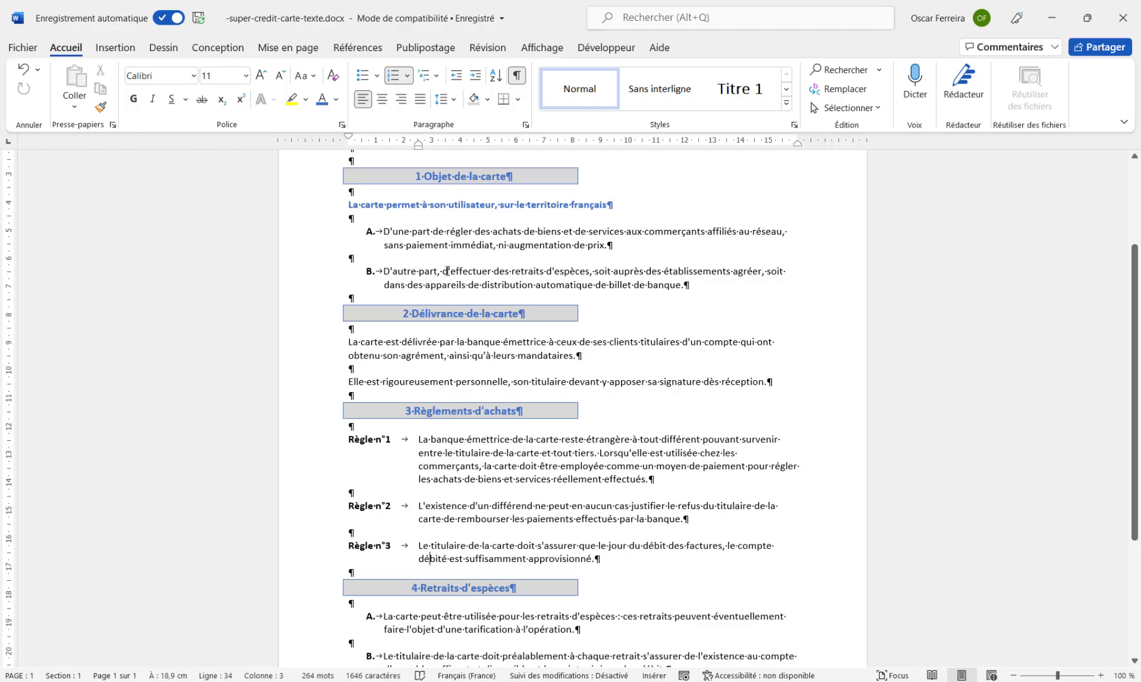
{"action": "scroll", "coordinate": [447, 271], "scroll_direction": "down", "scroll_amount": 4}
{"action": "left_click_drag", "start_coordinate": [321, 477], "coordinate": [316, 535]}
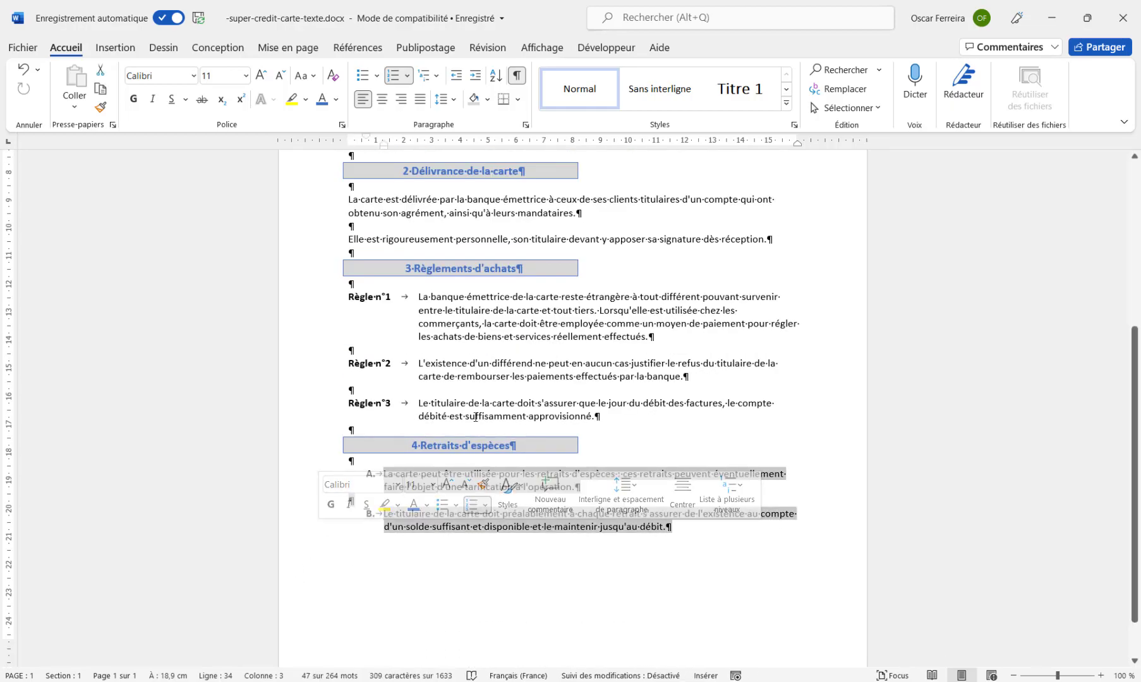
{"action": "left_click_drag", "start_coordinate": [386, 146], "coordinate": [420, 154]}
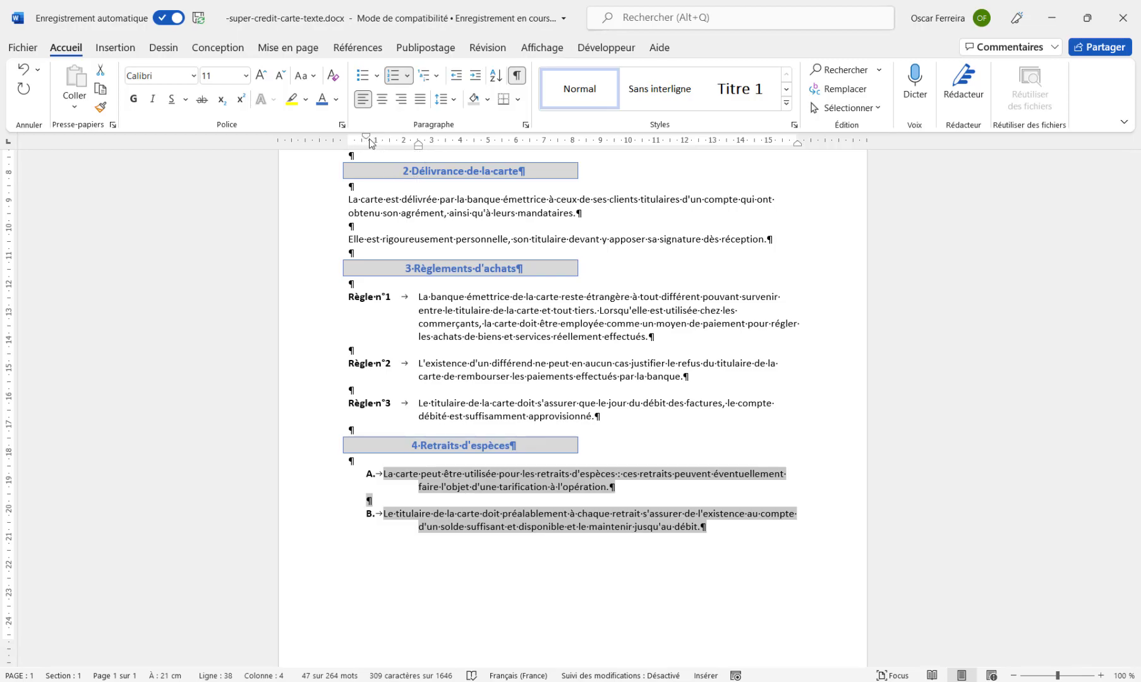
{"action": "left_click_drag", "start_coordinate": [369, 141], "coordinate": [391, 142]}
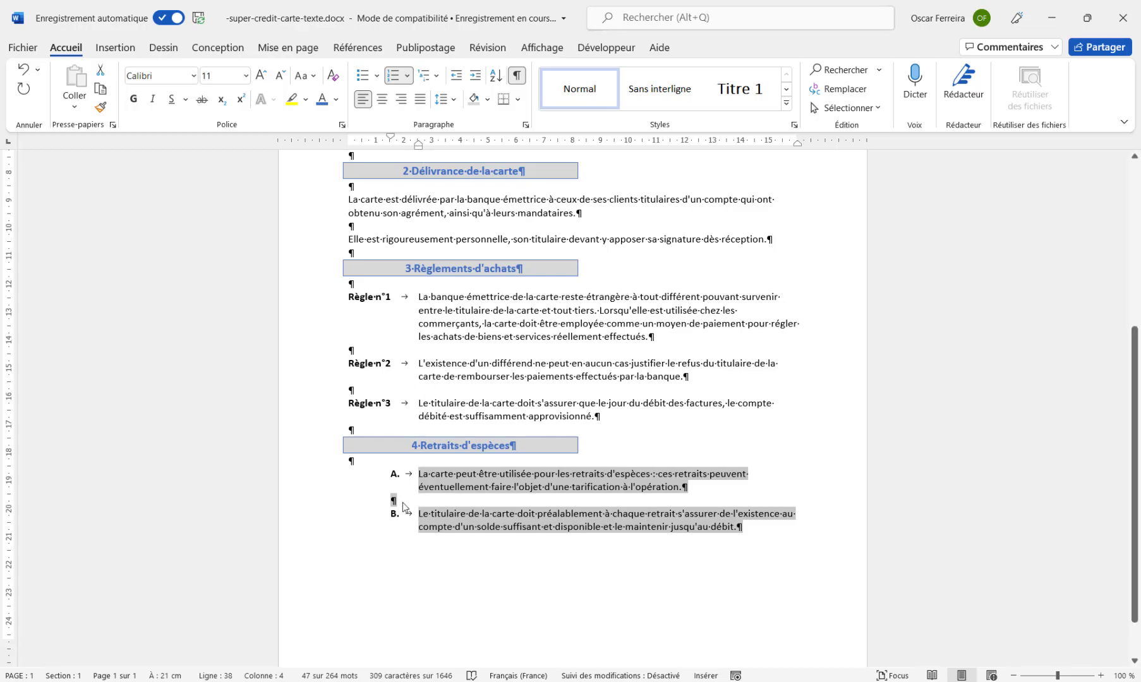
Give the A. and B. paragraphs in section 1 a 1.5 cm first-line indent and a 2.5 cm hanging indent.
{"action": "scroll", "coordinate": [405, 512], "scroll_direction": "up", "scroll_amount": 6}
{"action": "left_click_drag", "start_coordinate": [327, 346], "coordinate": [321, 393]}
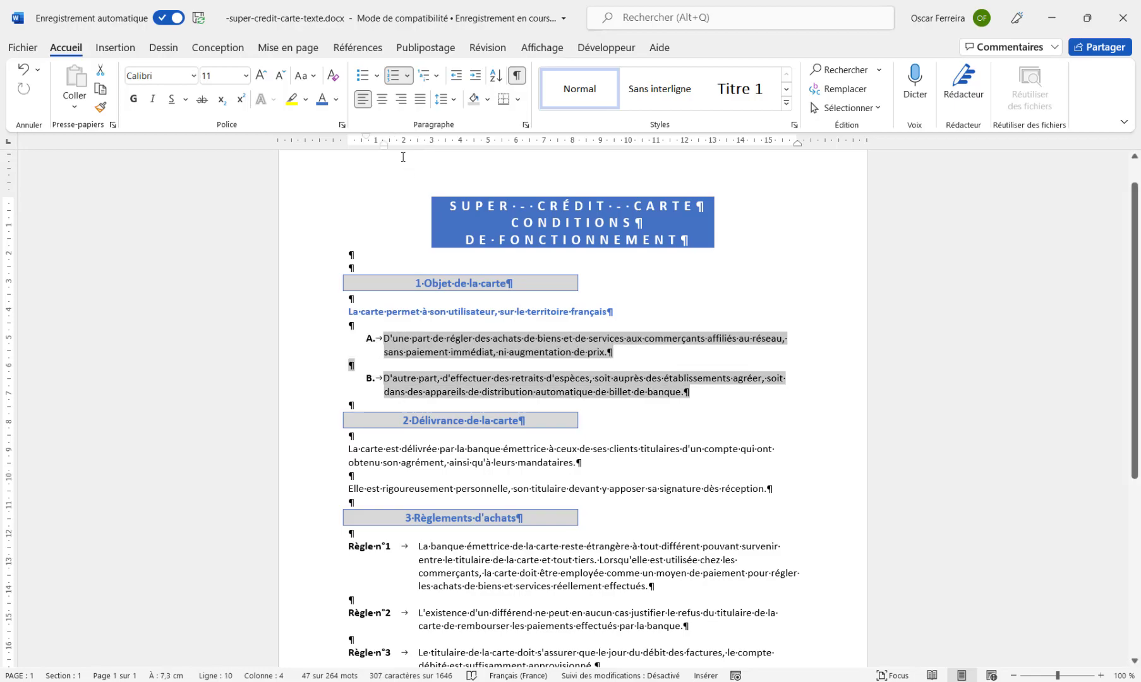
{"action": "mouse_move", "coordinate": [383, 143]}
{"action": "left_mouse_down"}
{"action": "mouse_move", "coordinate": [419, 148]}
{"action": "mouse_move", "coordinate": [369, 140]}
{"action": "mouse_move", "coordinate": [391, 141]}
{"action": "left_mouse_up"}
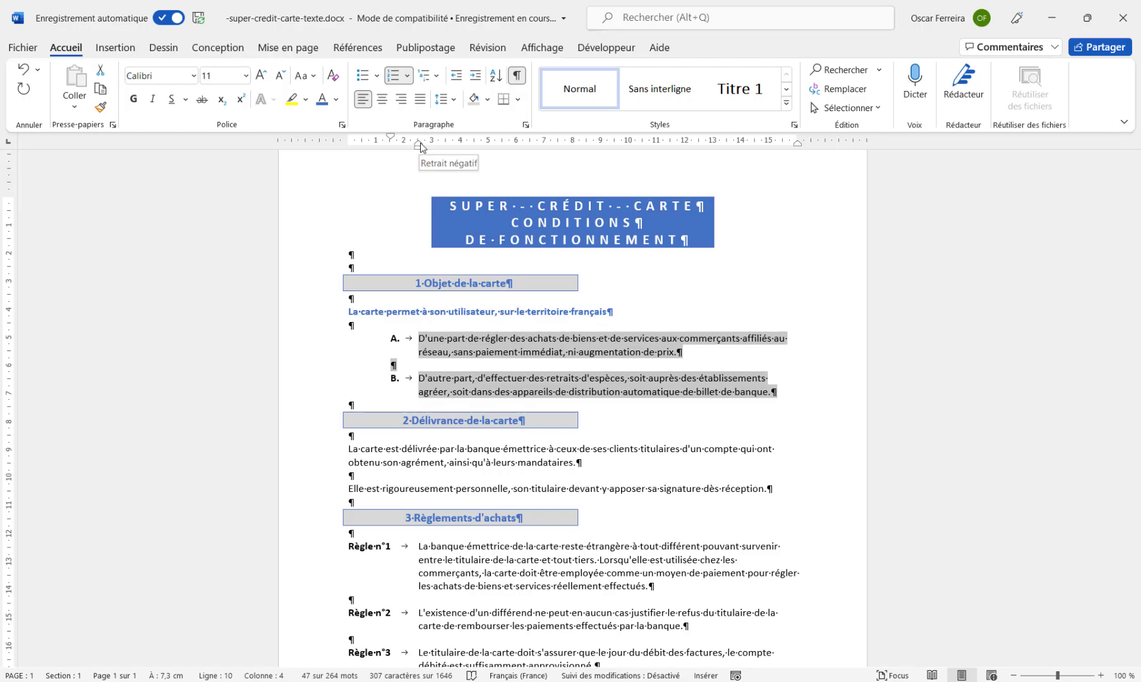
Shade the "Règle n°2" paragraph in section 3 with the lightest blue theme colour.
{"action": "scroll", "coordinate": [417, 270], "scroll_direction": "down", "scroll_amount": 2}
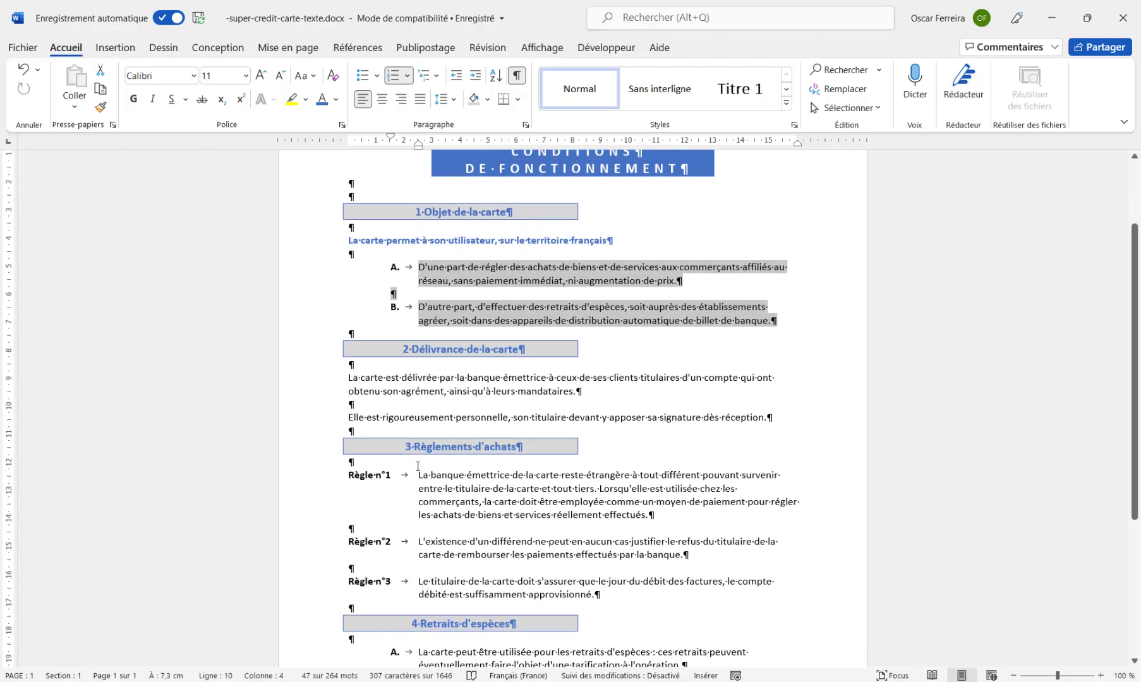
{"action": "scroll", "coordinate": [416, 383], "scroll_direction": "down", "scroll_amount": 5}
{"action": "scroll", "coordinate": [418, 489], "scroll_direction": "up", "scroll_amount": 3}
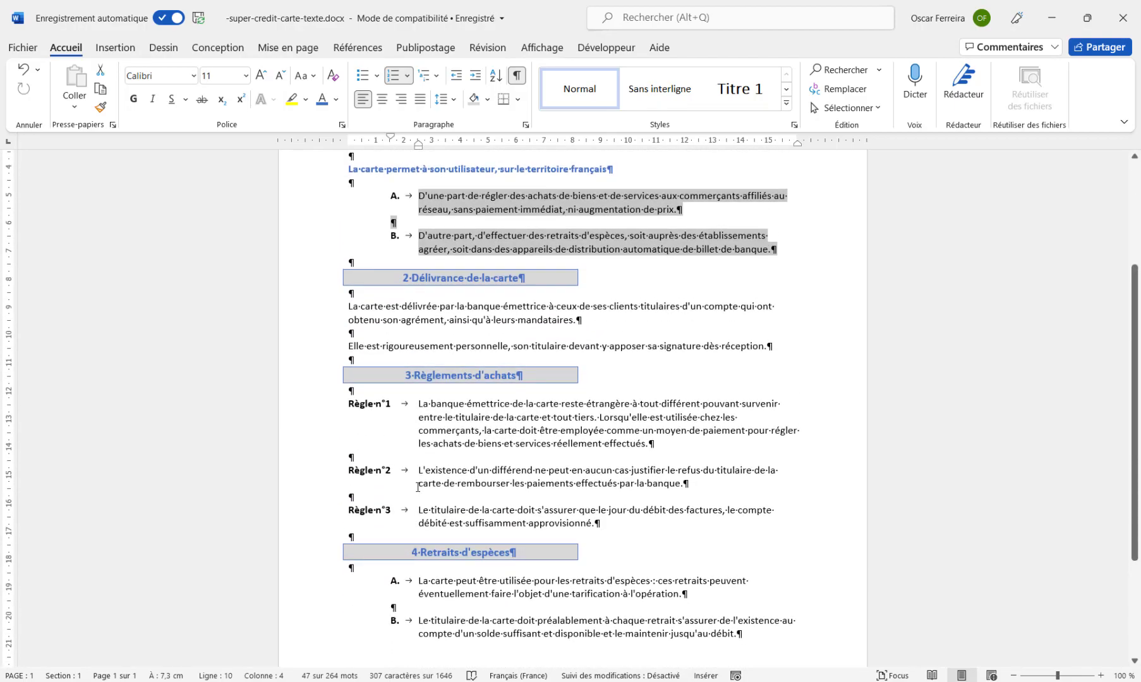
{"action": "scroll", "coordinate": [478, 471], "scroll_direction": "down", "scroll_amount": 2}
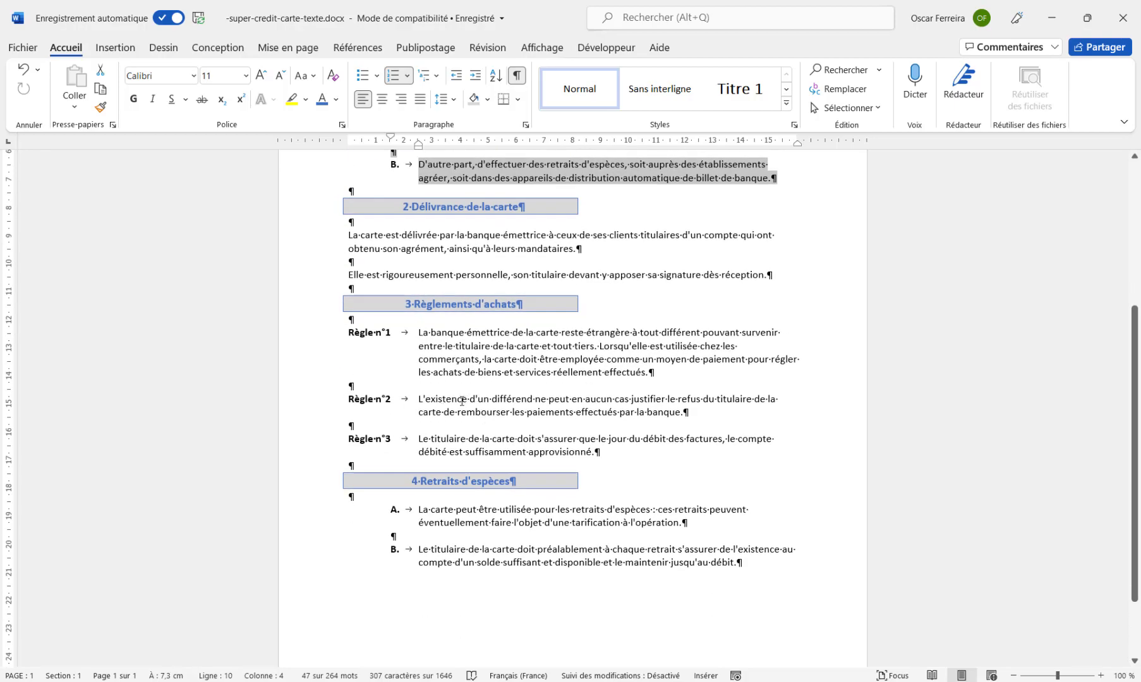
{"action": "left_click", "coordinate": [450, 400]}
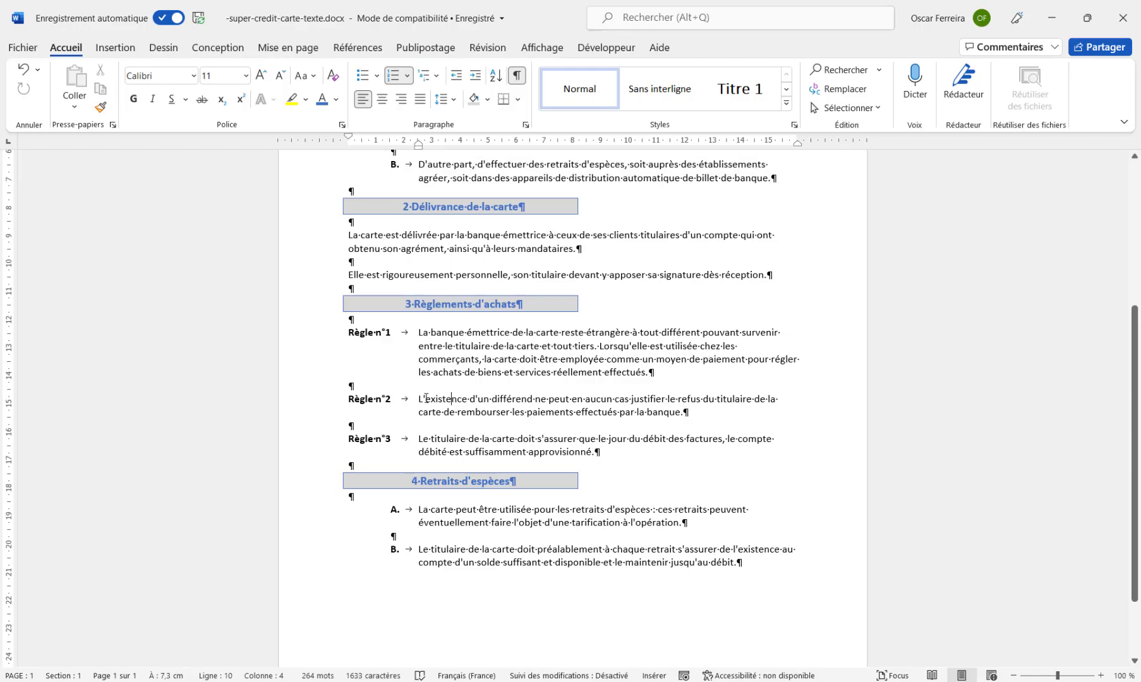
{"action": "left_click", "coordinate": [488, 101]}
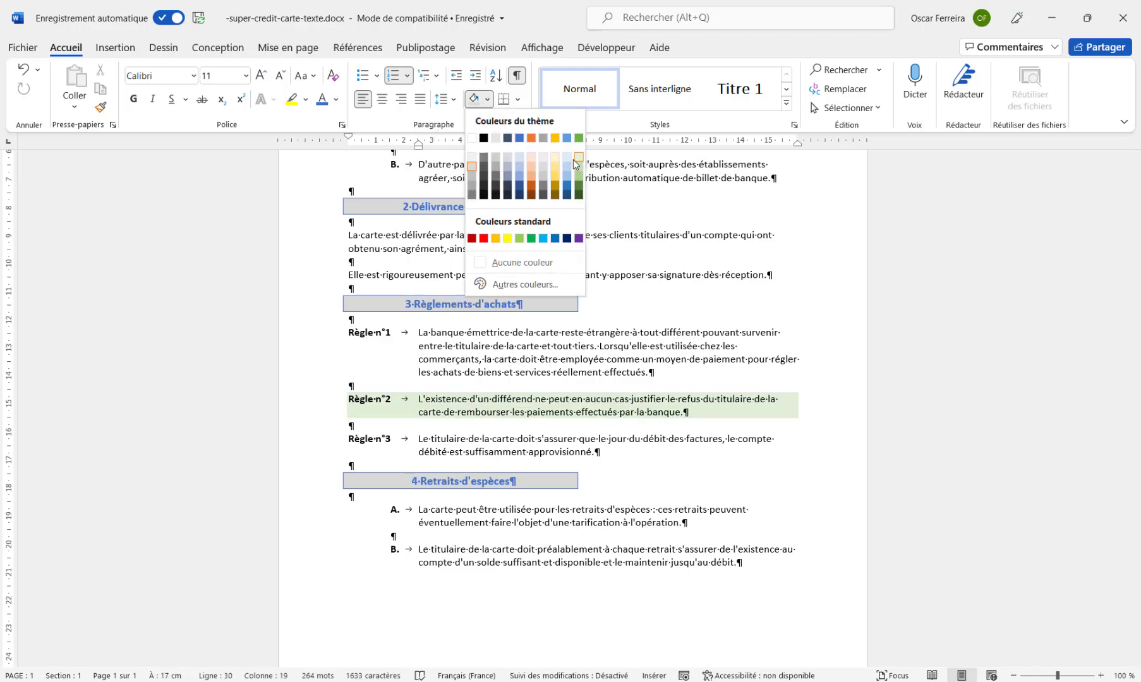
{"action": "left_click", "coordinate": [570, 158]}
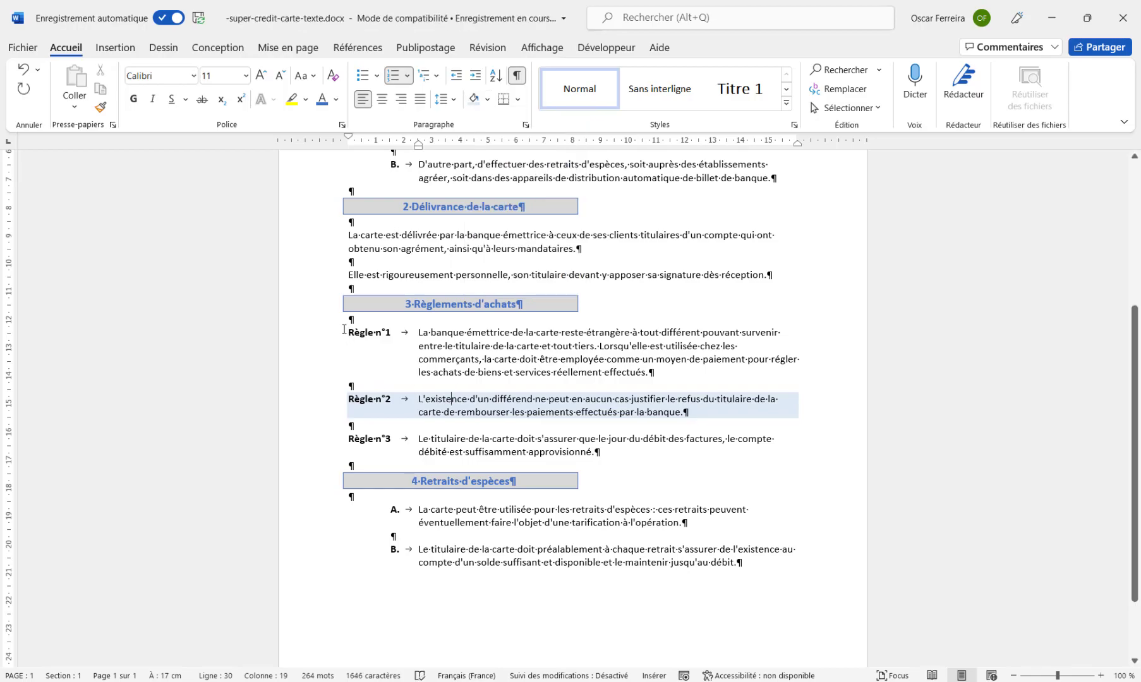
Add a left border to the three "Règle n°" paragraphs in section 3.
{"action": "left_click_drag", "start_coordinate": [307, 335], "coordinate": [310, 452]}
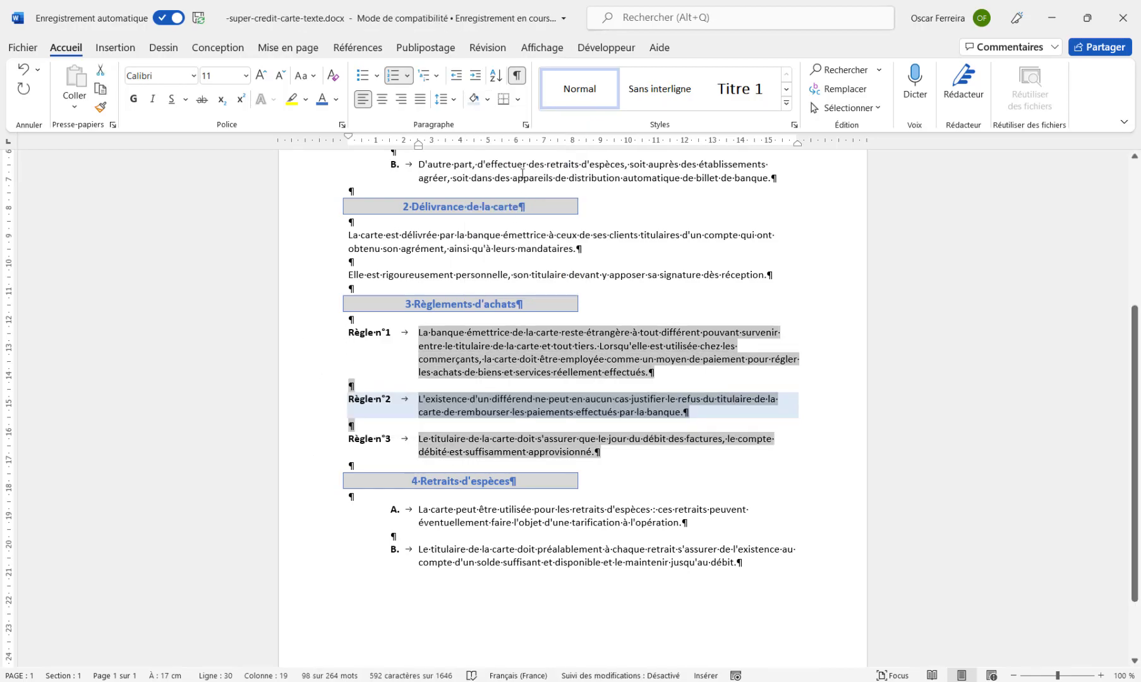
{"action": "left_click", "coordinate": [518, 100]}
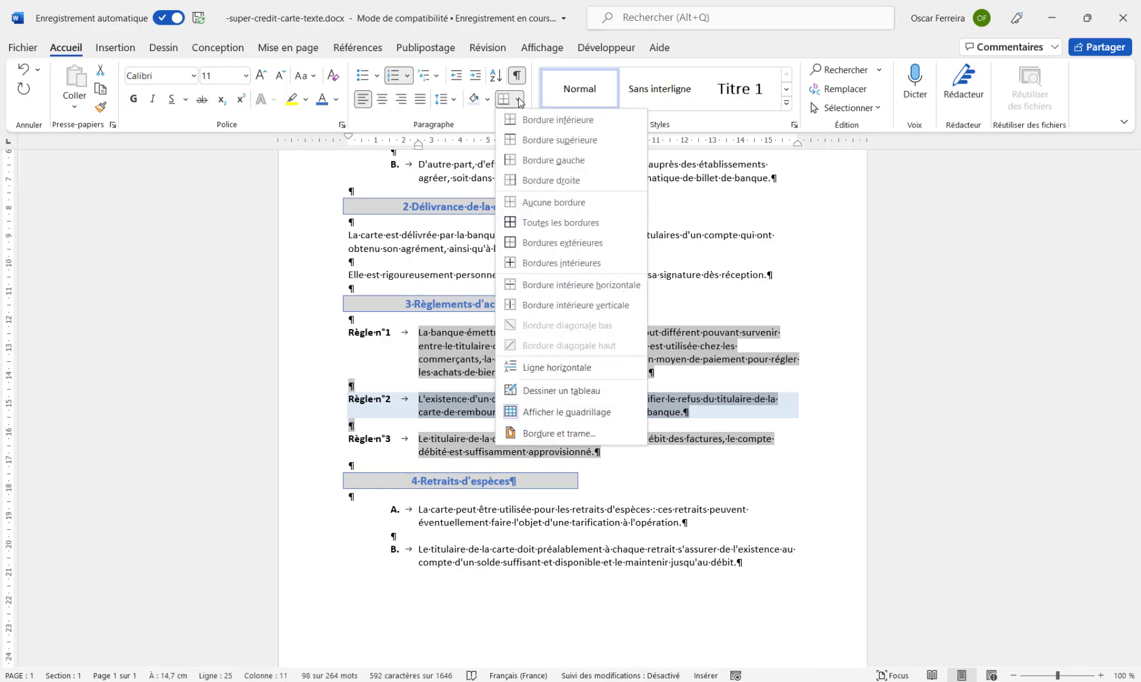
{"action": "left_click", "coordinate": [524, 162]}
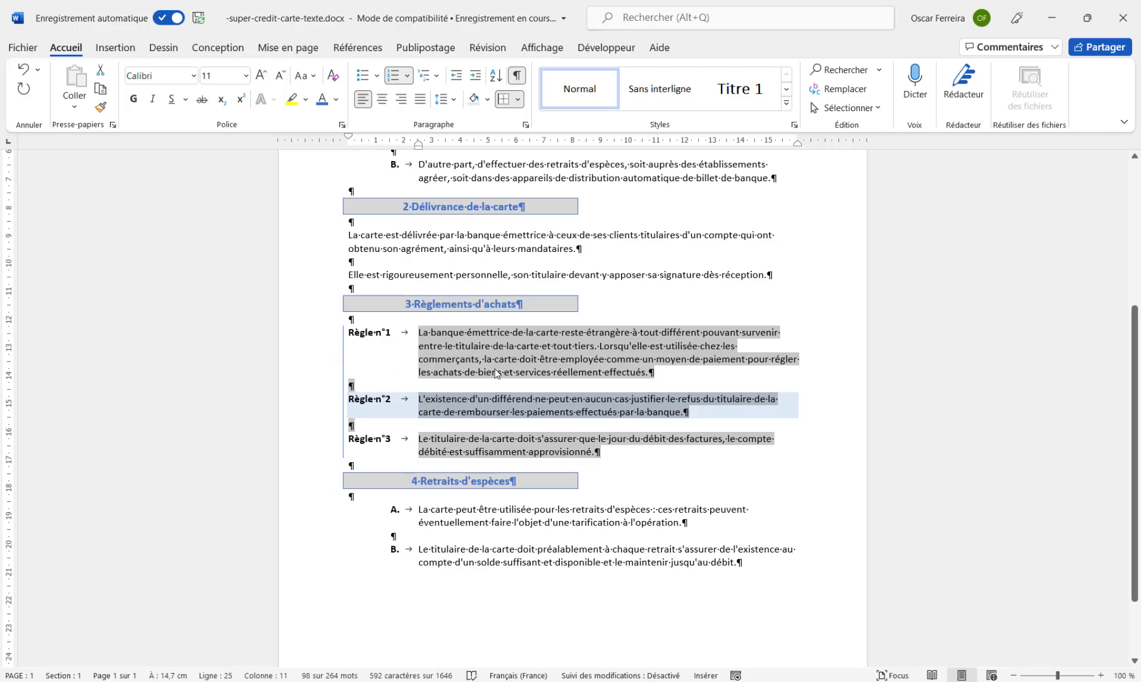
Define a blue ½ pt double-line box border for paragraph B. under "4 Retraits d'espèces".
{"action": "scroll", "coordinate": [411, 468], "scroll_direction": "down", "scroll_amount": 2}
{"action": "left_click", "coordinate": [467, 461]}
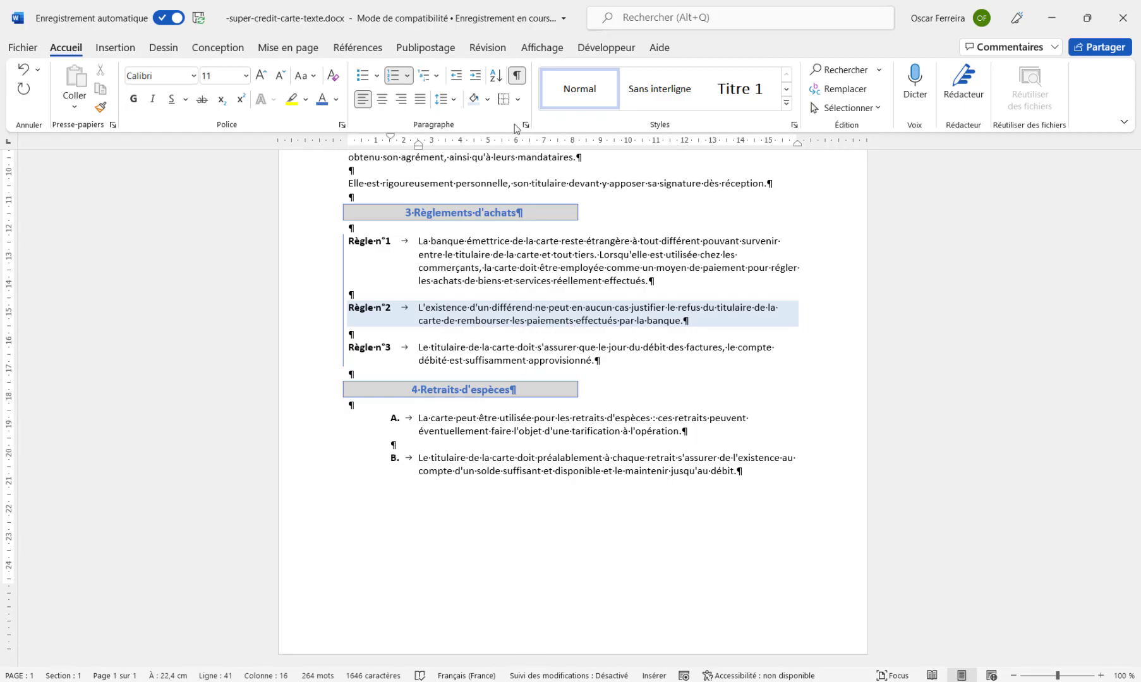
{"action": "left_click", "coordinate": [517, 99]}
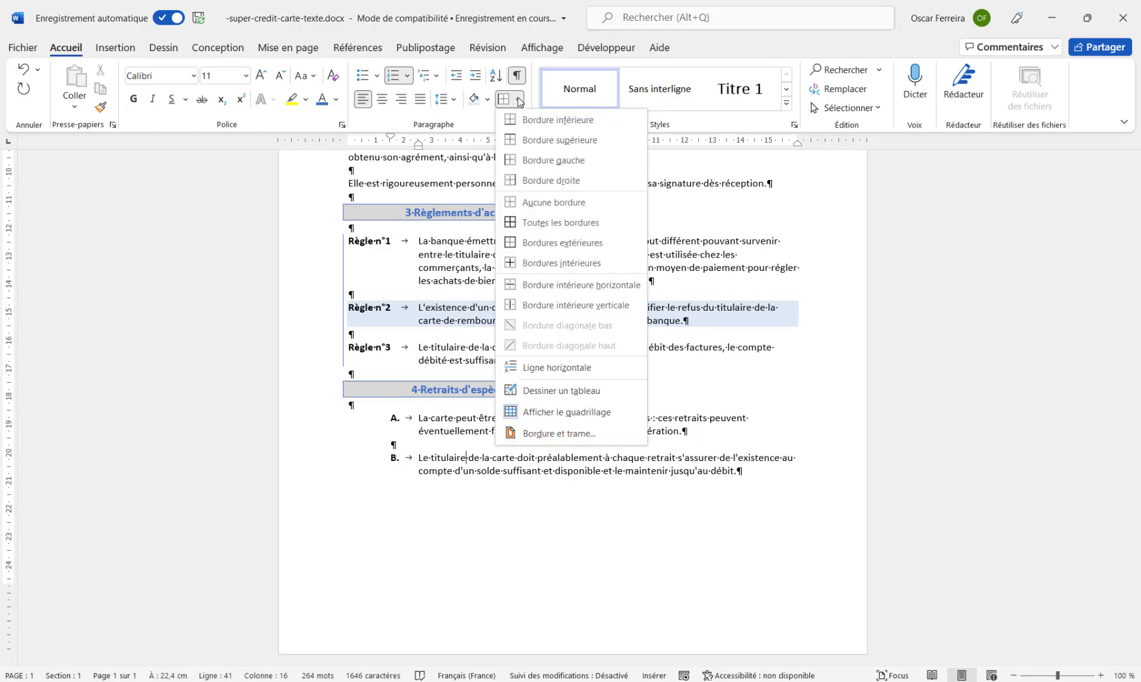
{"action": "left_click", "coordinate": [536, 435]}
{"action": "left_click", "coordinate": [646, 231]}
{"action": "left_click", "coordinate": [645, 231]}
{"action": "left_click", "coordinate": [645, 231]}
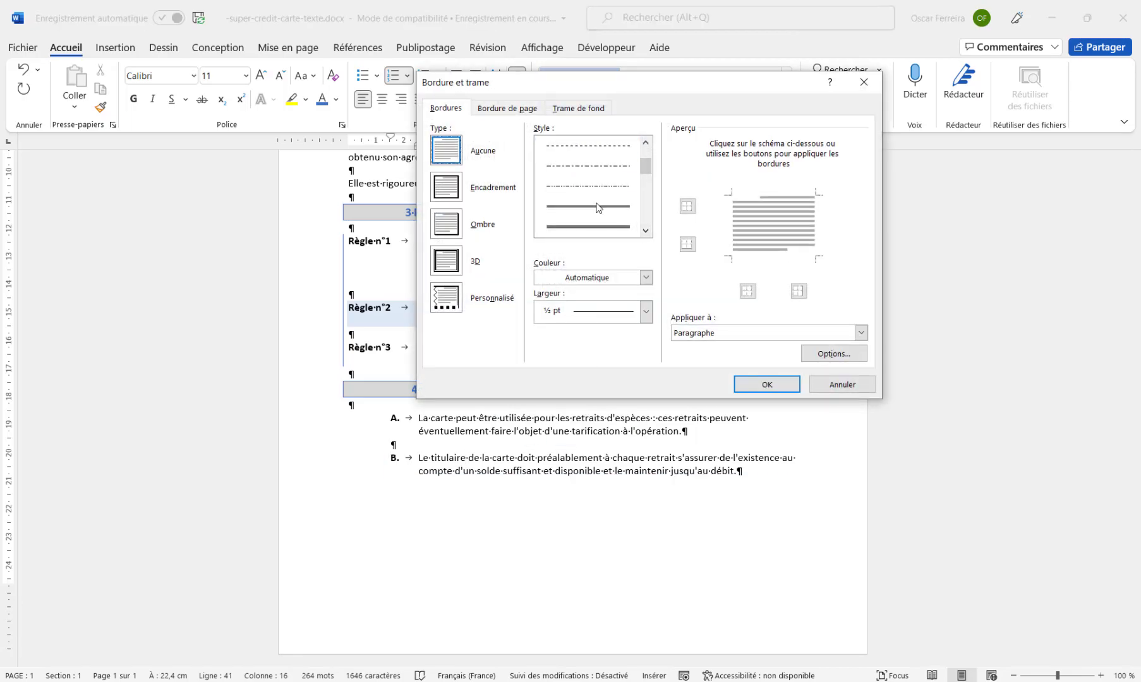
{"action": "left_click", "coordinate": [599, 208]}
{"action": "left_click", "coordinate": [580, 278]}
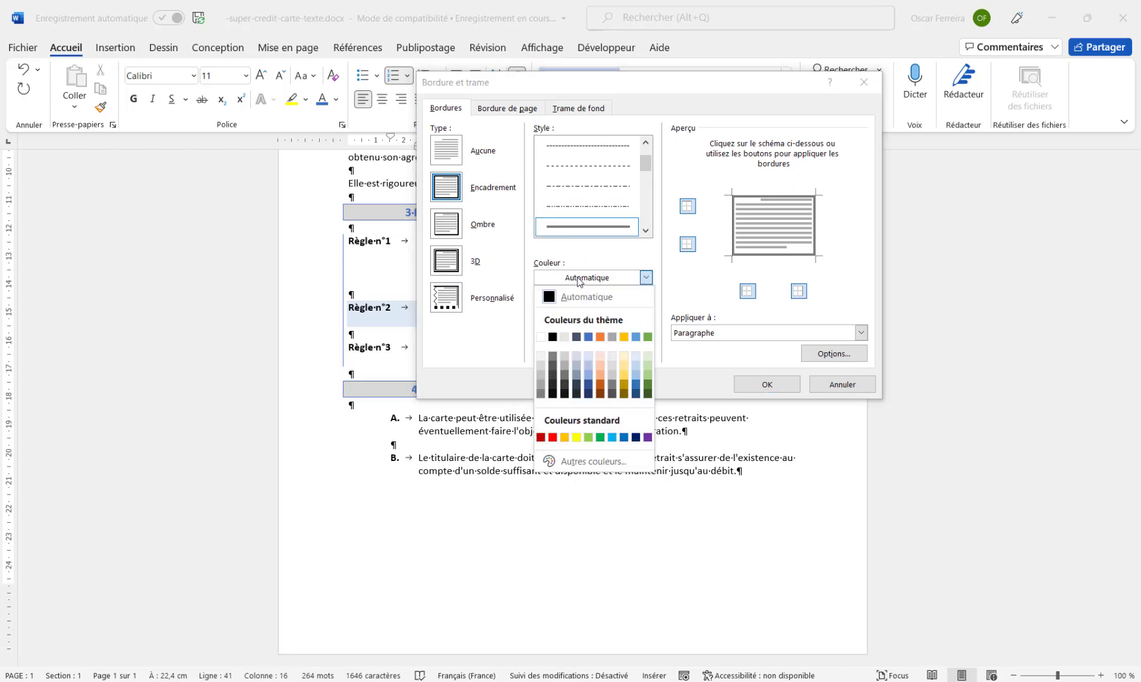
{"action": "left_click", "coordinate": [589, 337]}
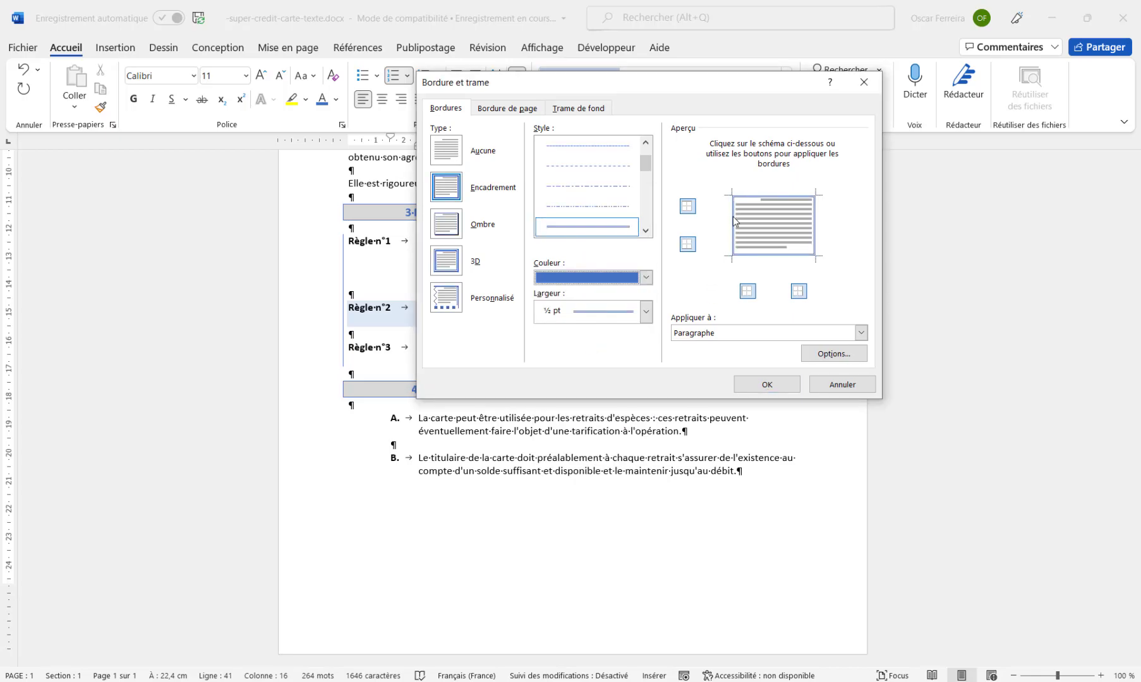
Reduce the paragraph's box border to its left side only and apply it.
{"action": "left_click", "coordinate": [767, 201]}
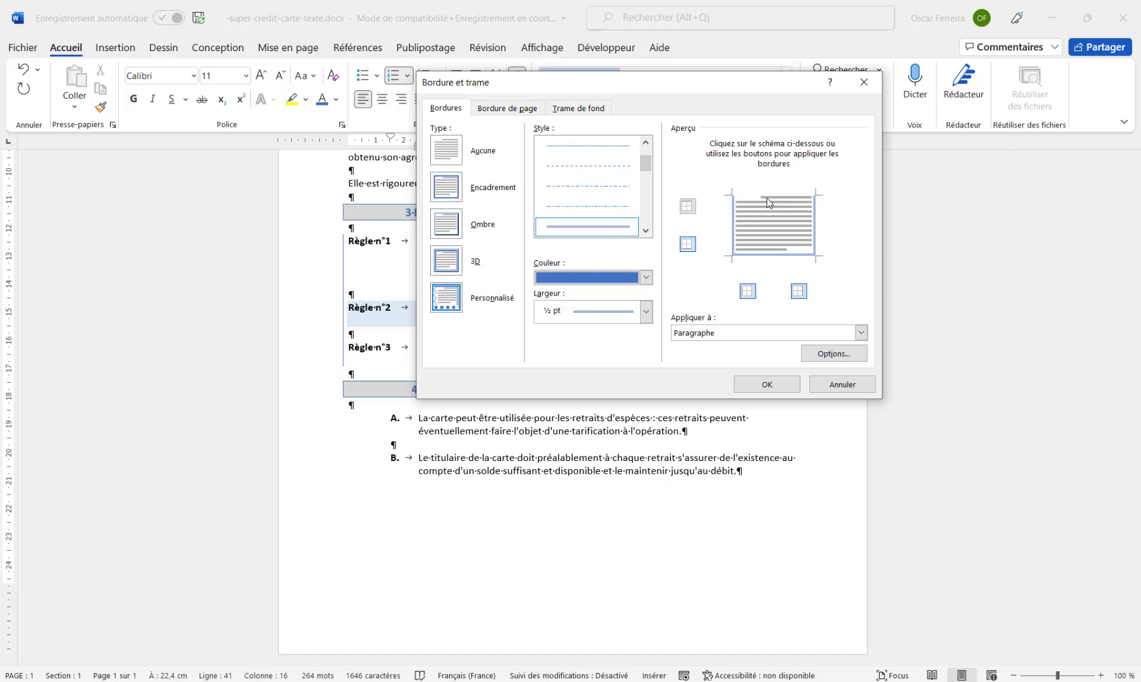
{"action": "left_click", "coordinate": [814, 224]}
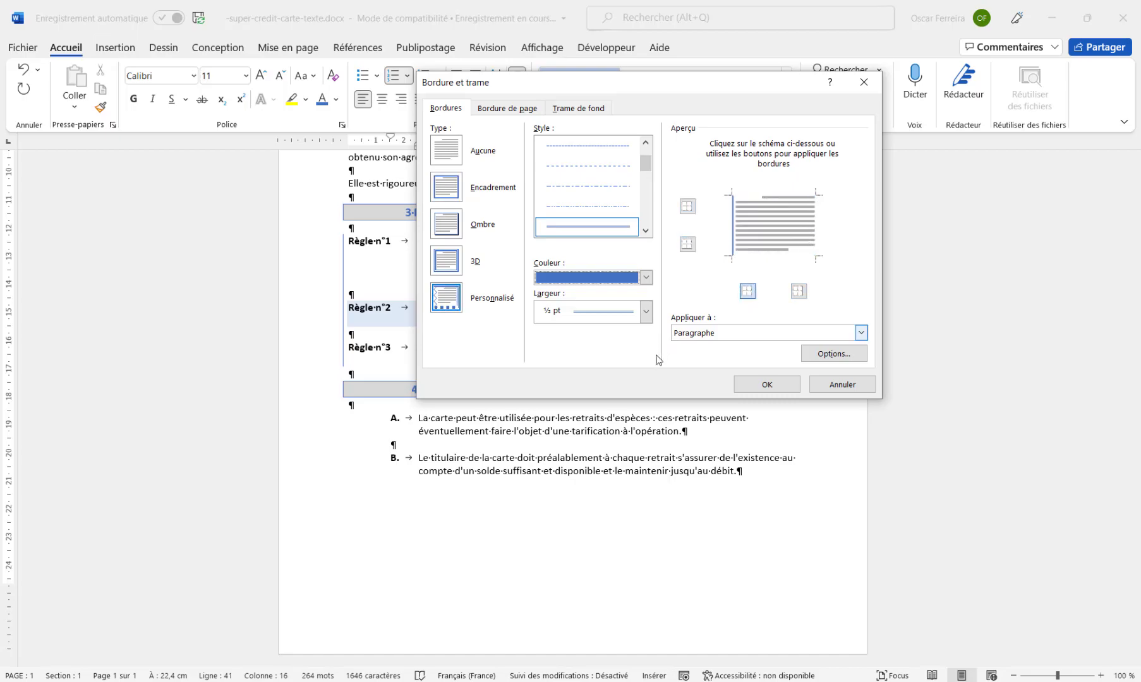
{"action": "left_click", "coordinate": [767, 385]}
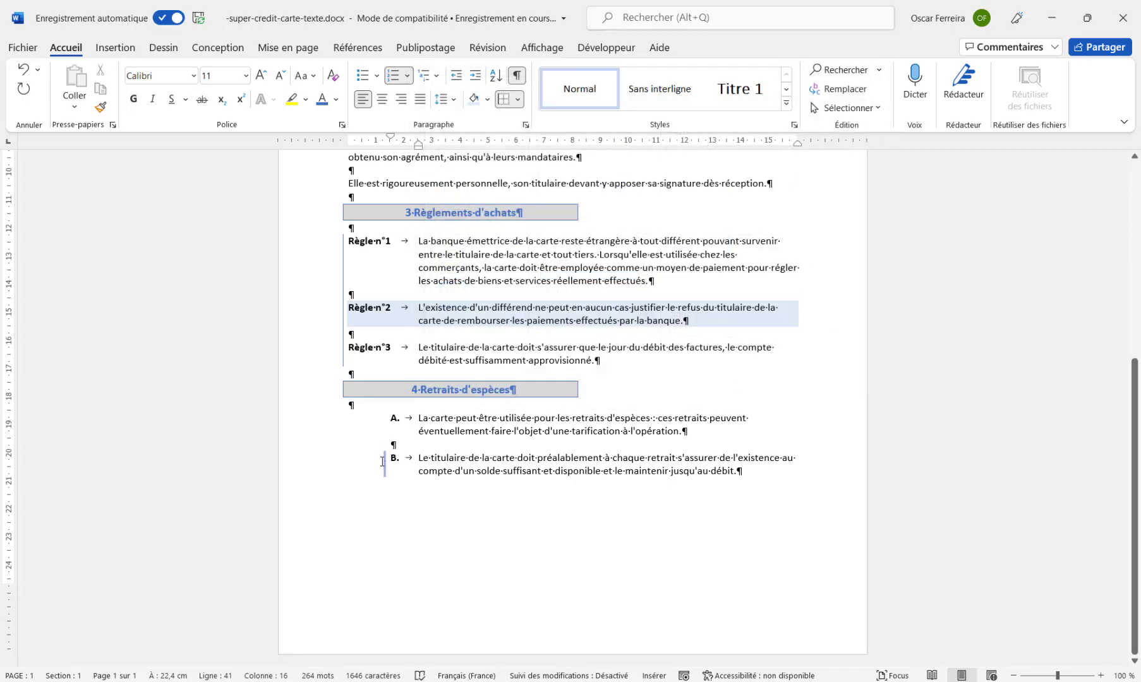
Check the document's page layout in the print preview and return to editing.
{"action": "scroll", "coordinate": [412, 465], "scroll_direction": "up", "scroll_amount": 8}
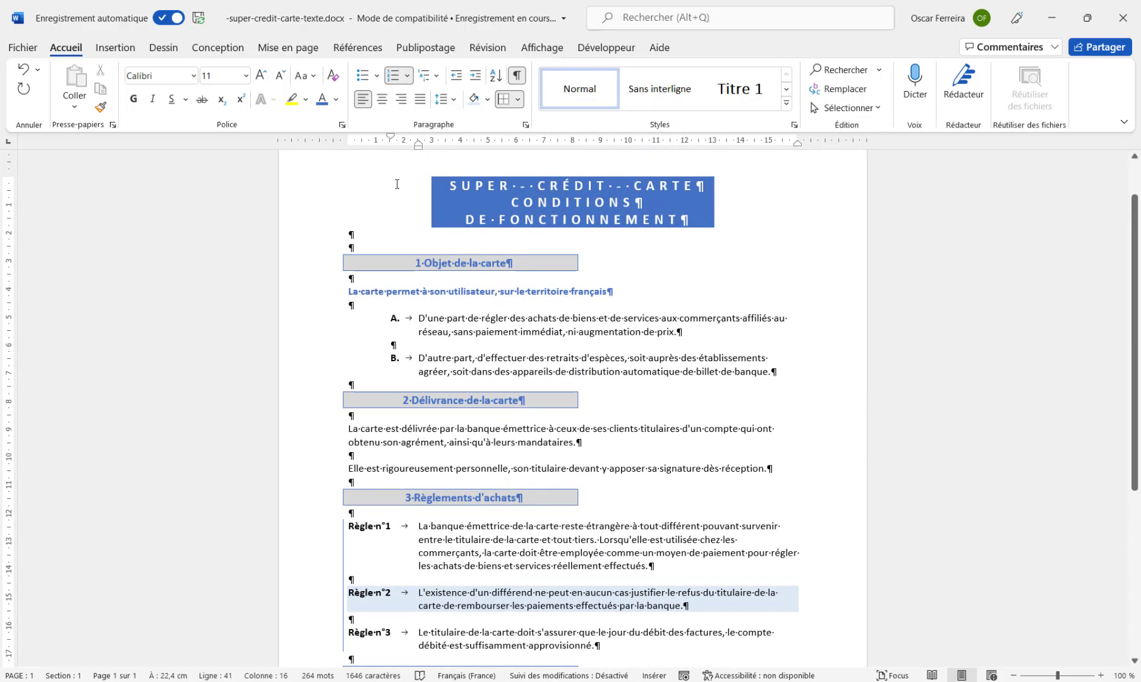
{"action": "left_click", "coordinate": [23, 50]}
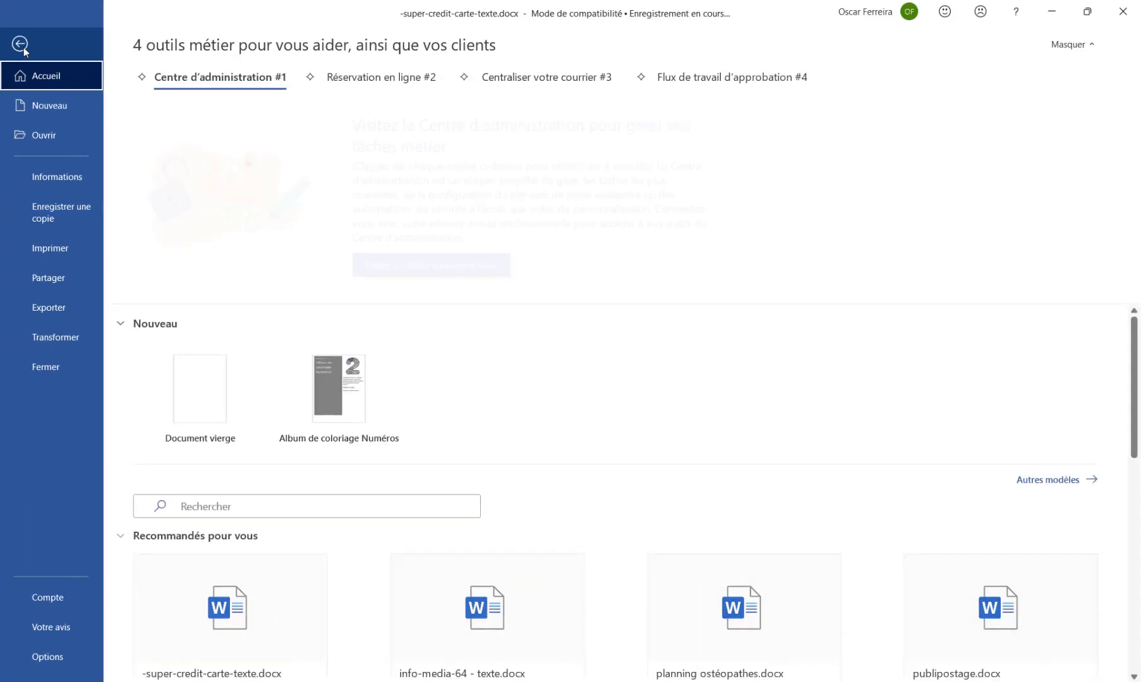
{"action": "left_click", "coordinate": [56, 252]}
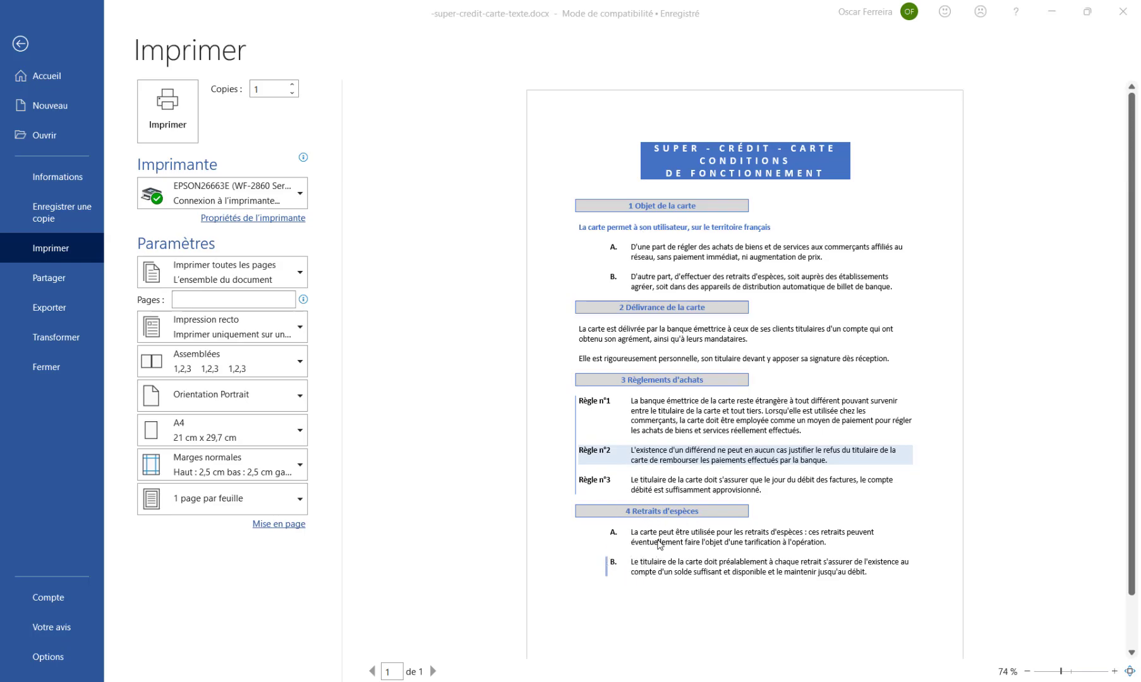
{"action": "left_click", "coordinate": [21, 44]}
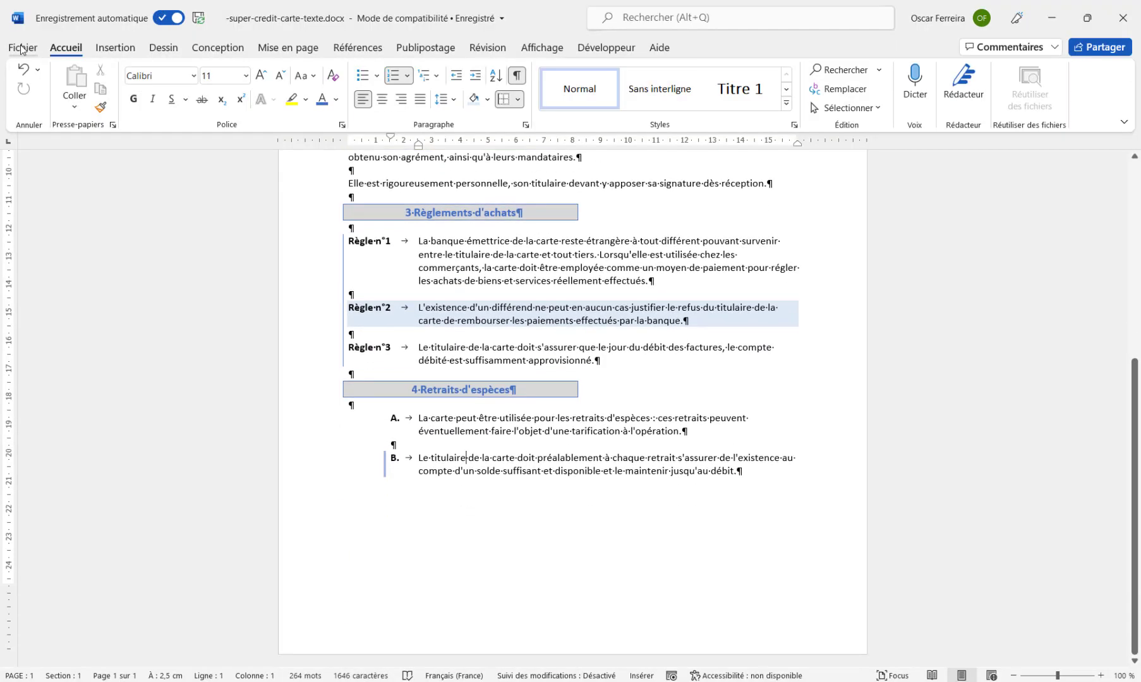
Insert one extra blank line above each of the four numbered section headings.
{"action": "scroll", "coordinate": [351, 253], "scroll_direction": "up", "scroll_amount": 5}
{"action": "left_click", "coordinate": [352, 252]}
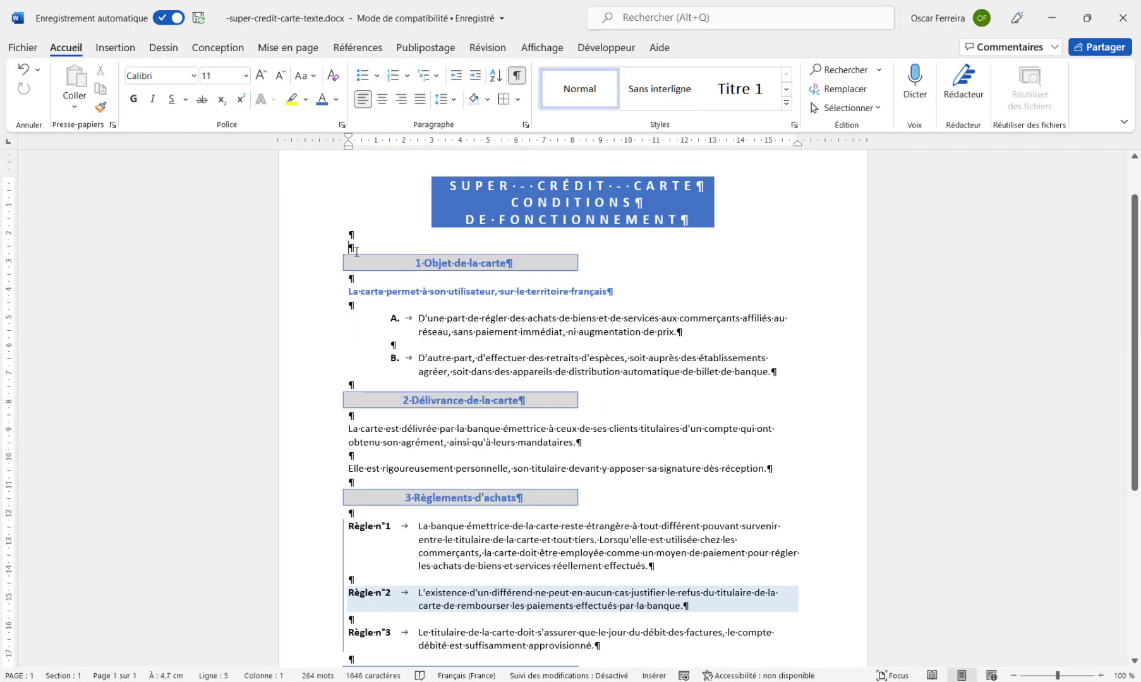
{"action": "key", "text": "Return"}
{"action": "scroll", "coordinate": [437, 292], "scroll_direction": "down", "scroll_amount": 3}
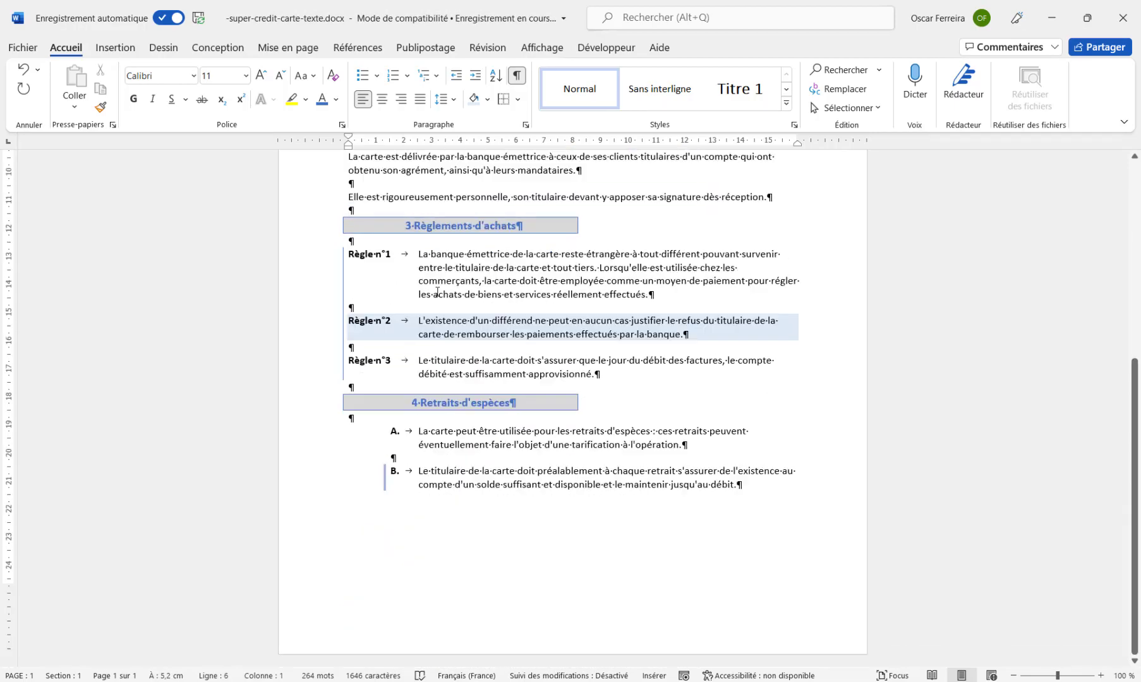
{"action": "scroll", "coordinate": [437, 292], "scroll_direction": "up", "scroll_amount": 3}
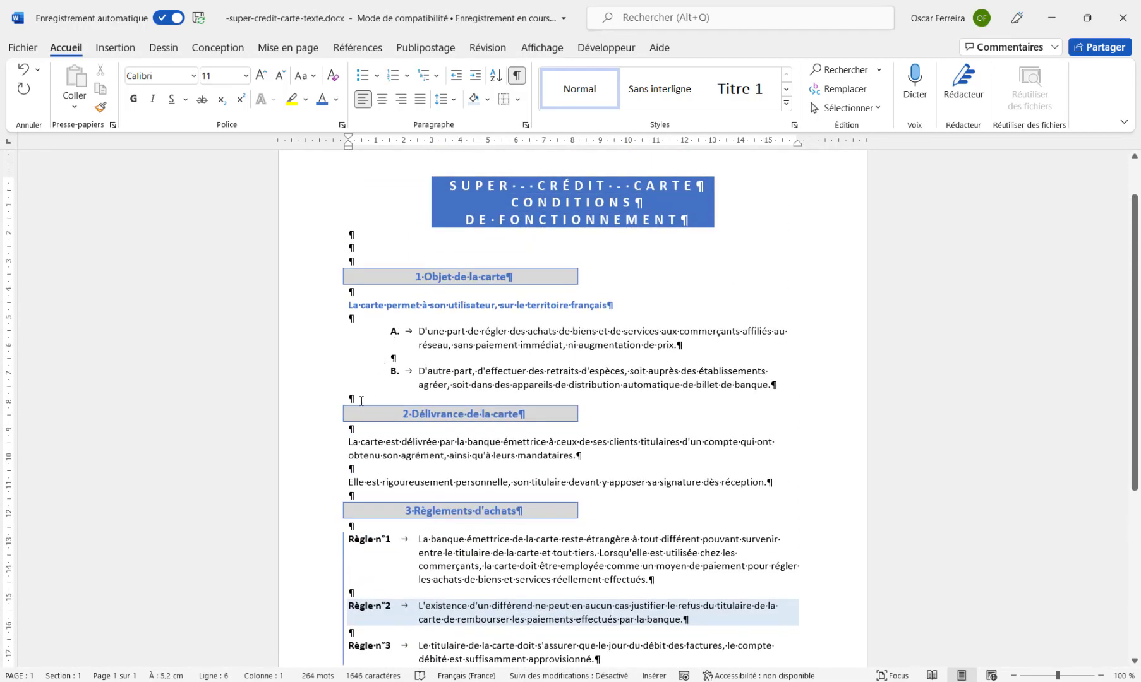
{"action": "left_click", "coordinate": [361, 401]}
{"action": "key", "text": "Return"}
{"action": "left_click", "coordinate": [350, 508]}
{"action": "key", "text": "Return"}
{"action": "scroll", "coordinate": [368, 515], "scroll_direction": "down", "scroll_amount": 4}
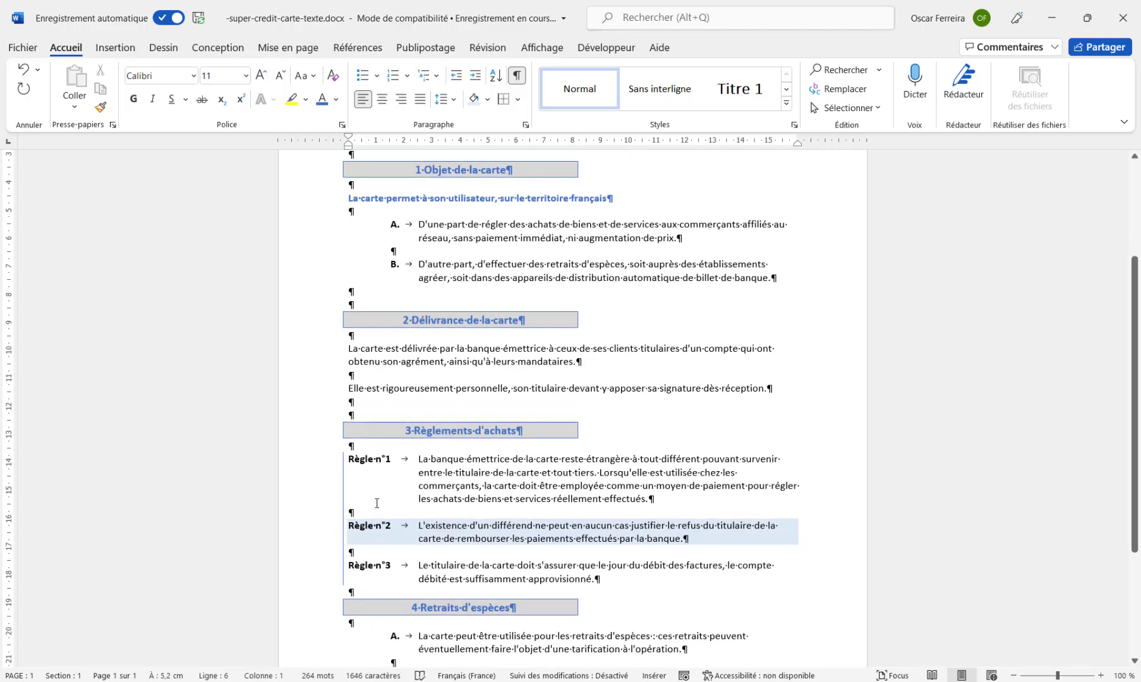
{"action": "scroll", "coordinate": [379, 442], "scroll_direction": "up", "scroll_amount": 4}
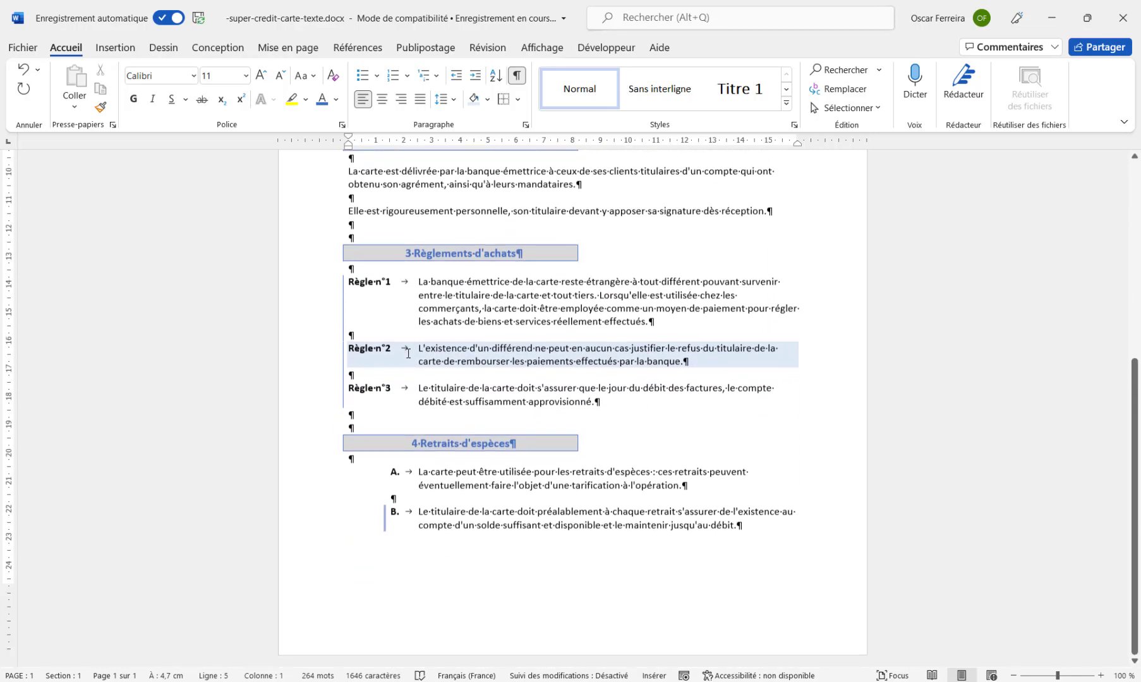
Review the new spacing above the section headings in the print preview, returning to the document when done.
{"action": "scroll", "coordinate": [408, 352], "scroll_direction": "up", "scroll_amount": 2}
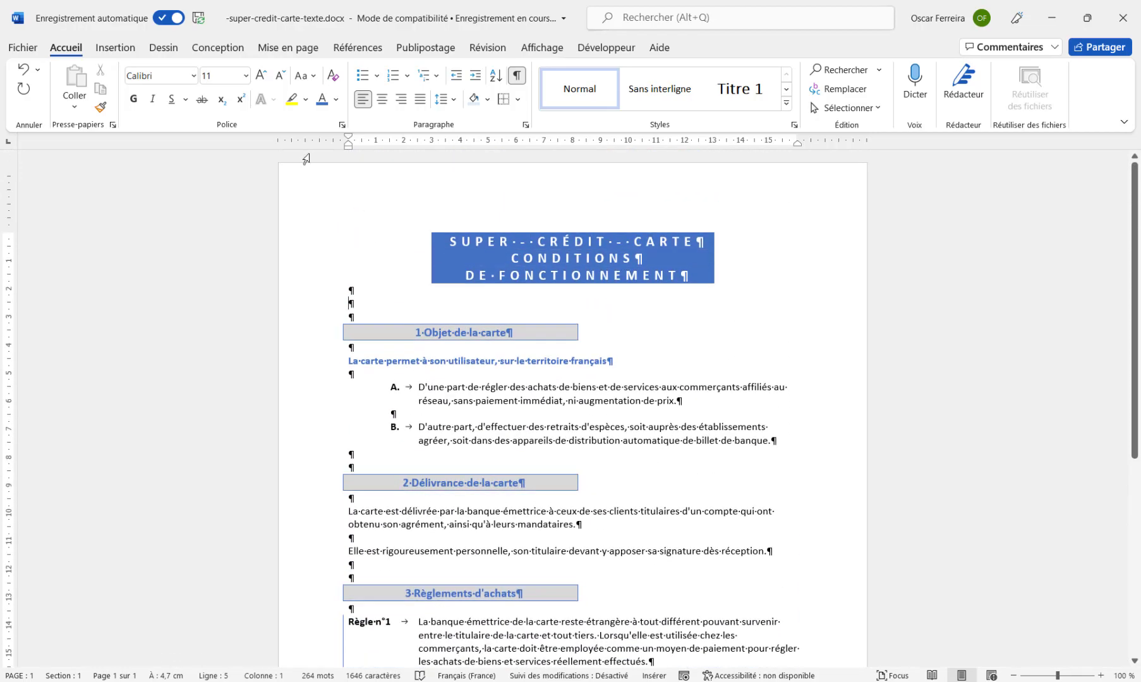
{"action": "left_click", "coordinate": [22, 48]}
{"action": "left_click", "coordinate": [56, 247]}
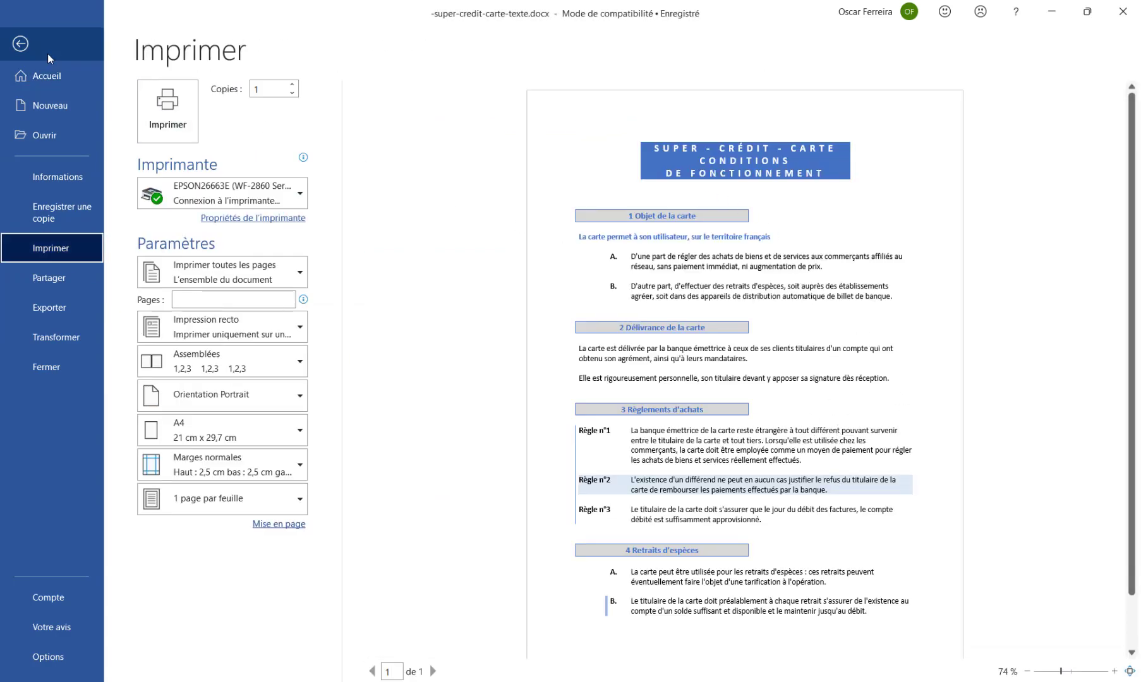
{"action": "left_click", "coordinate": [26, 45]}
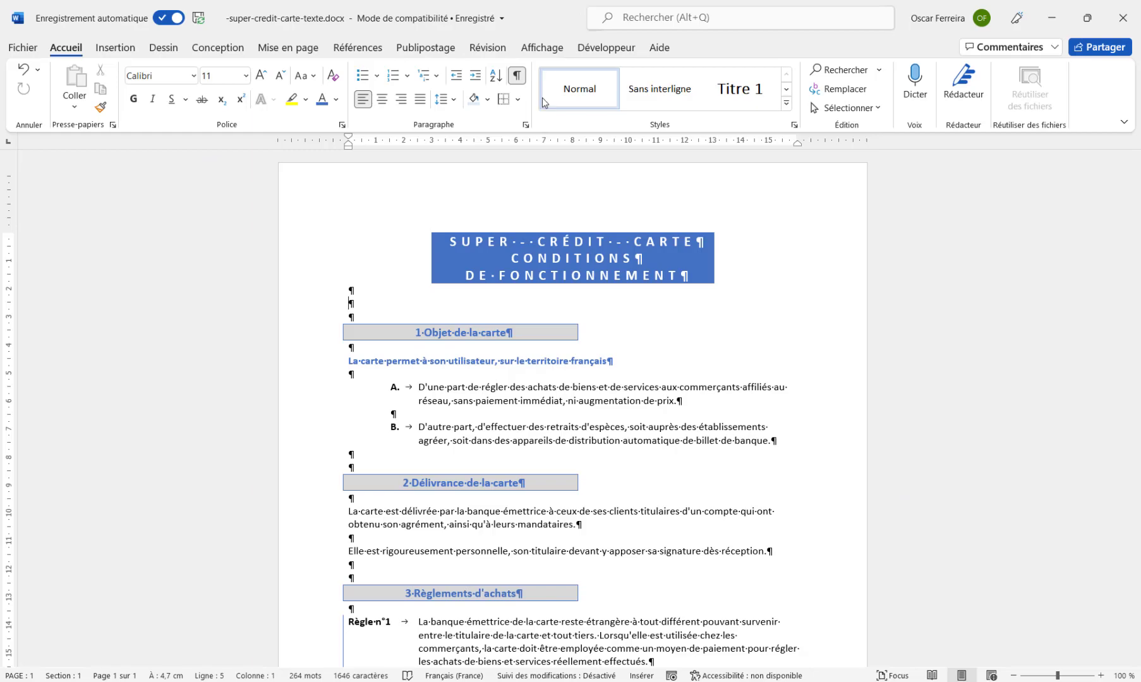
Hide the paragraph formatting marks and set the zoom to show one whole page.
{"action": "left_click", "coordinate": [518, 76]}
{"action": "scroll", "coordinate": [709, 326], "scroll_direction": "down", "scroll_amount": 3}
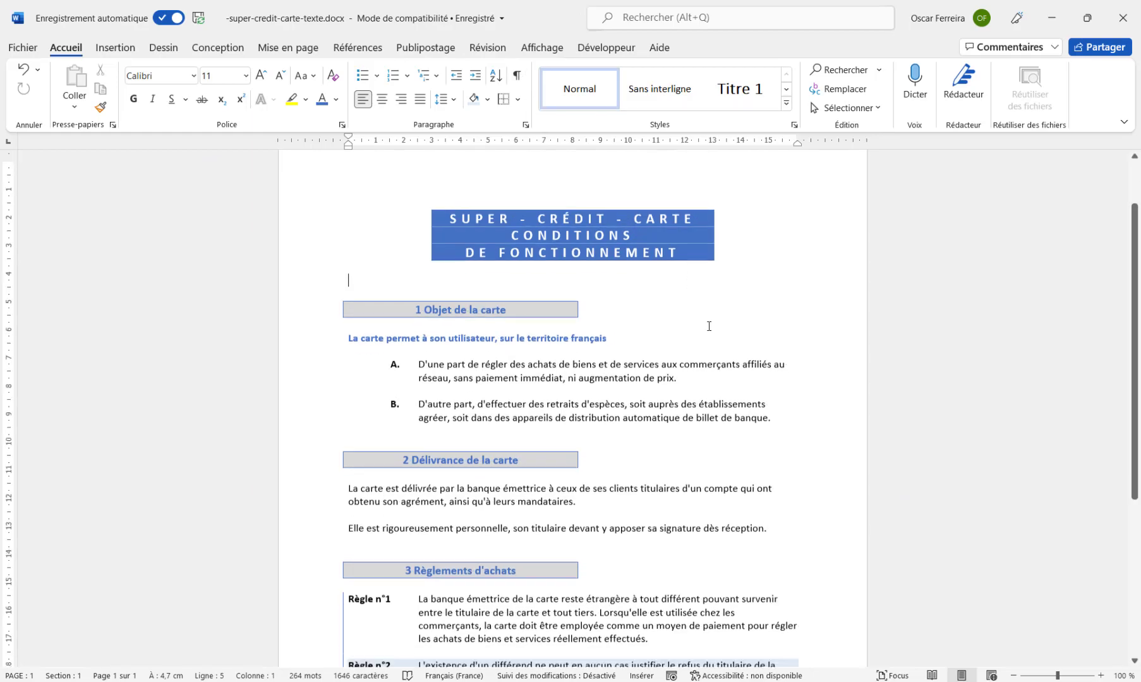
{"action": "scroll", "coordinate": [658, 352], "scroll_direction": "up", "scroll_amount": 1}
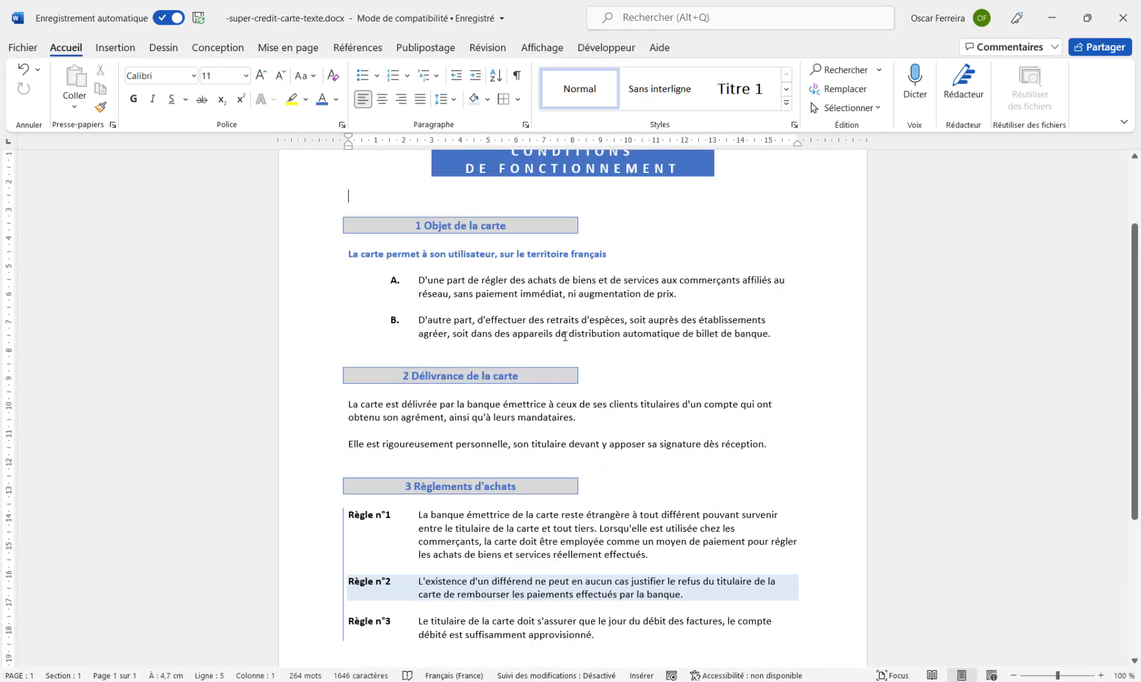
{"action": "left_click", "coordinate": [541, 47]}
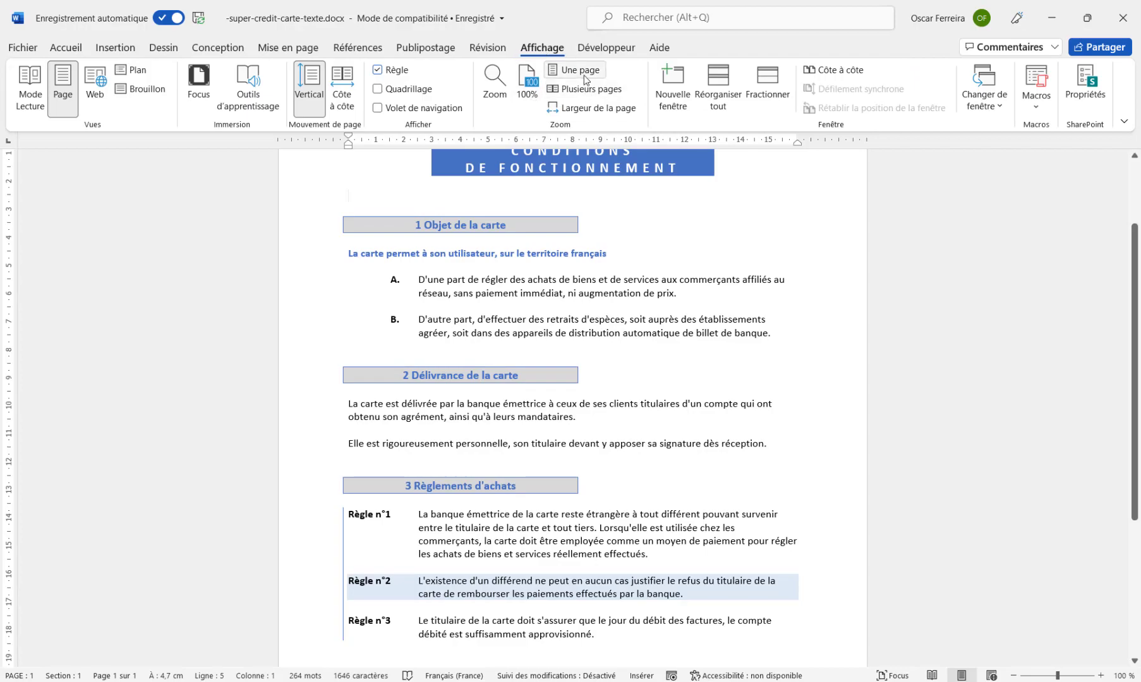
{"action": "left_click", "coordinate": [579, 71]}
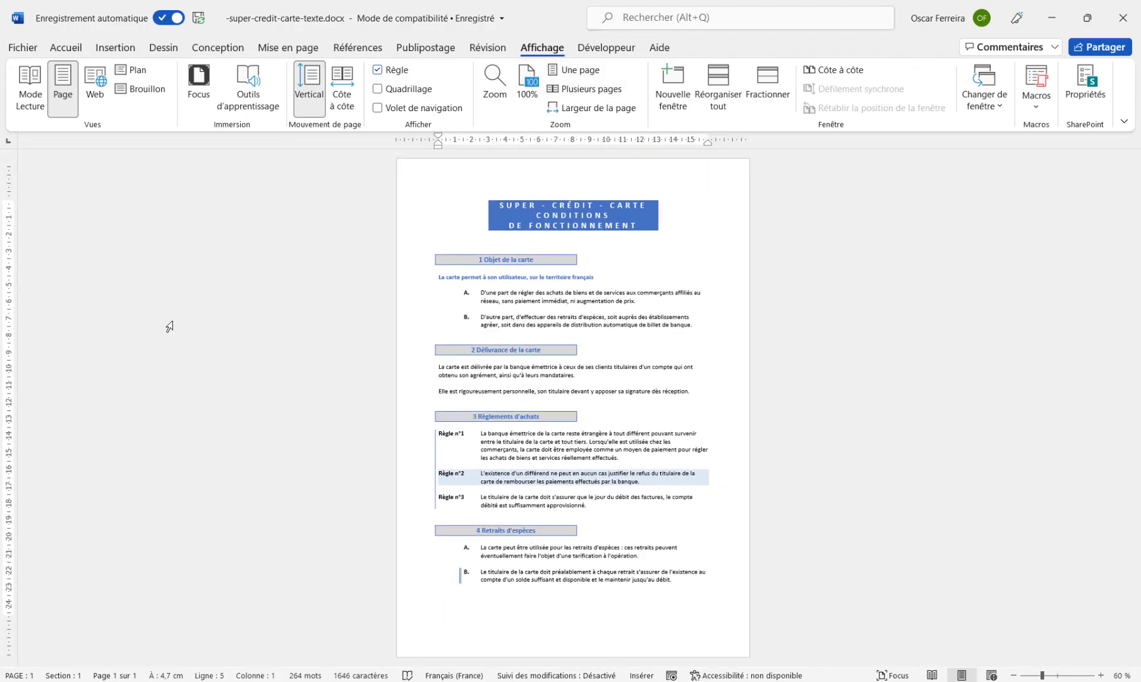